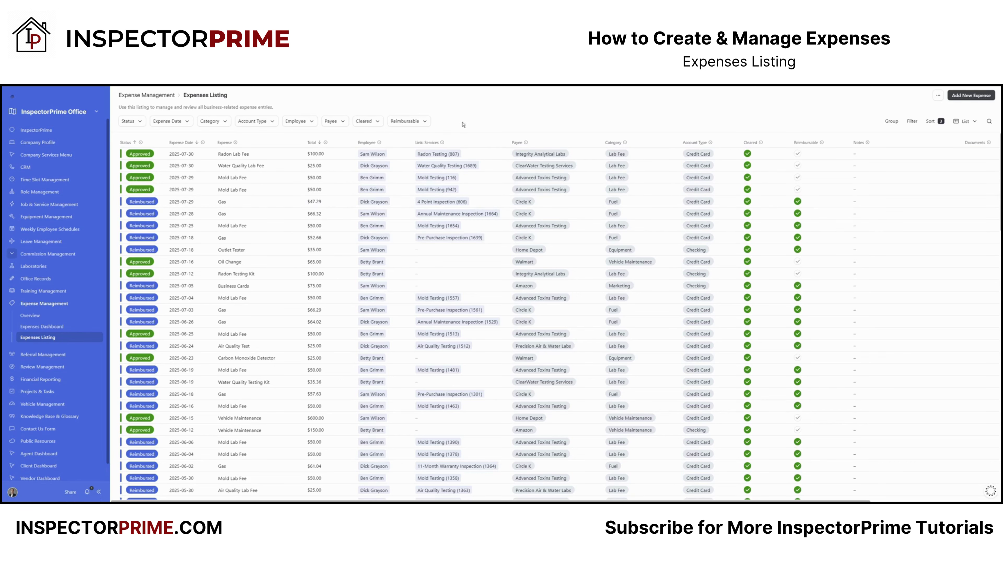
click(967, 121)
click(915, 147)
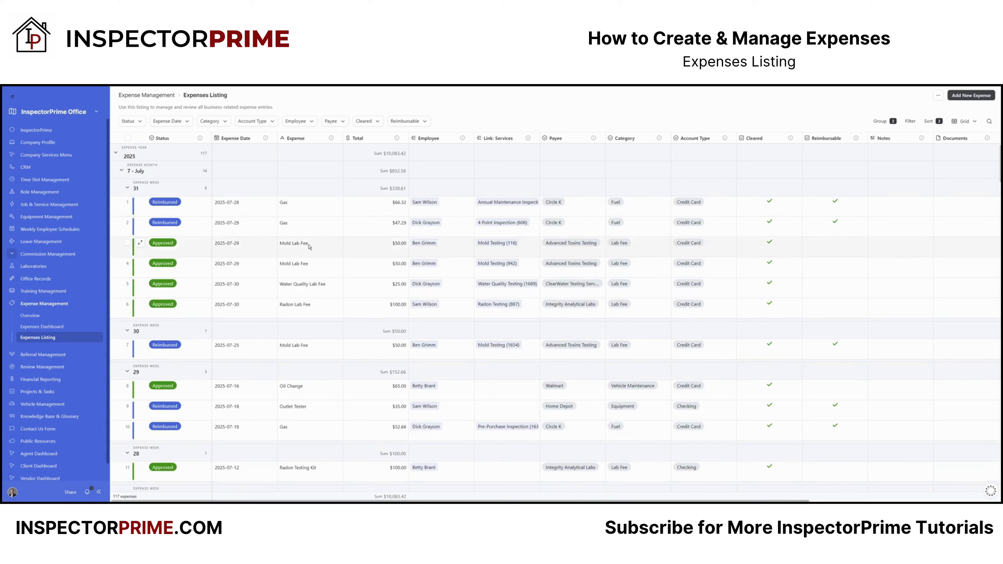
click(970, 122)
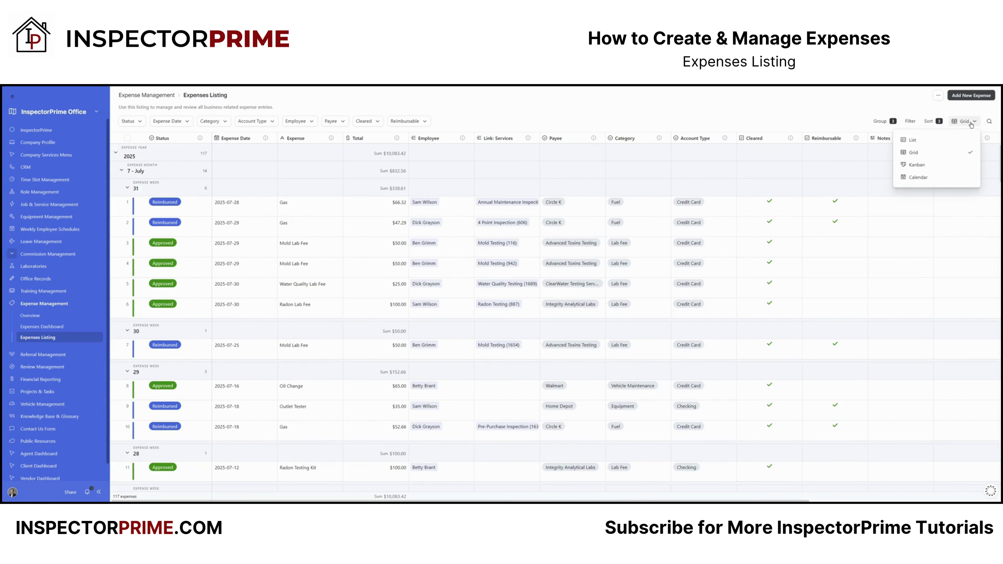
click(916, 164)
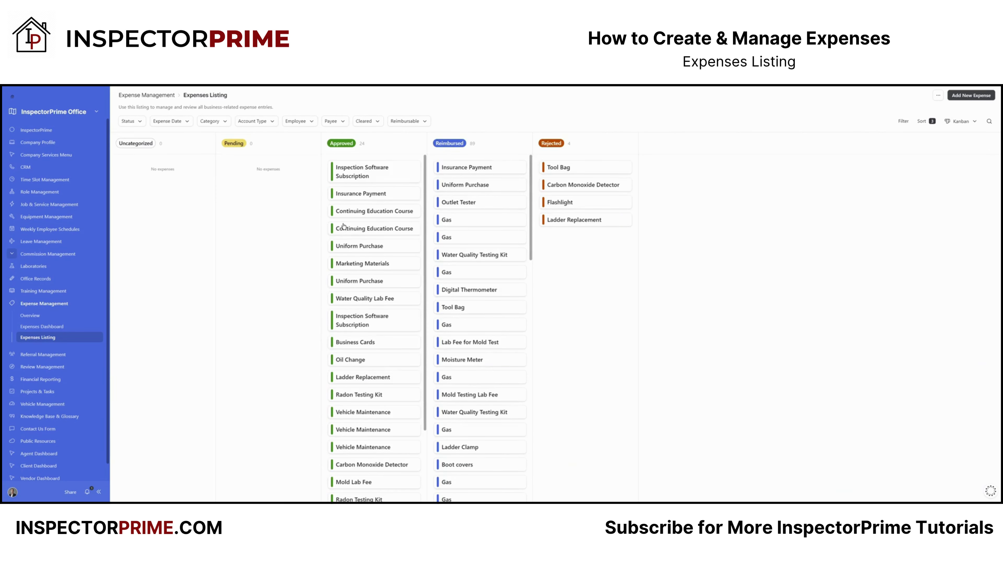
click(960, 121)
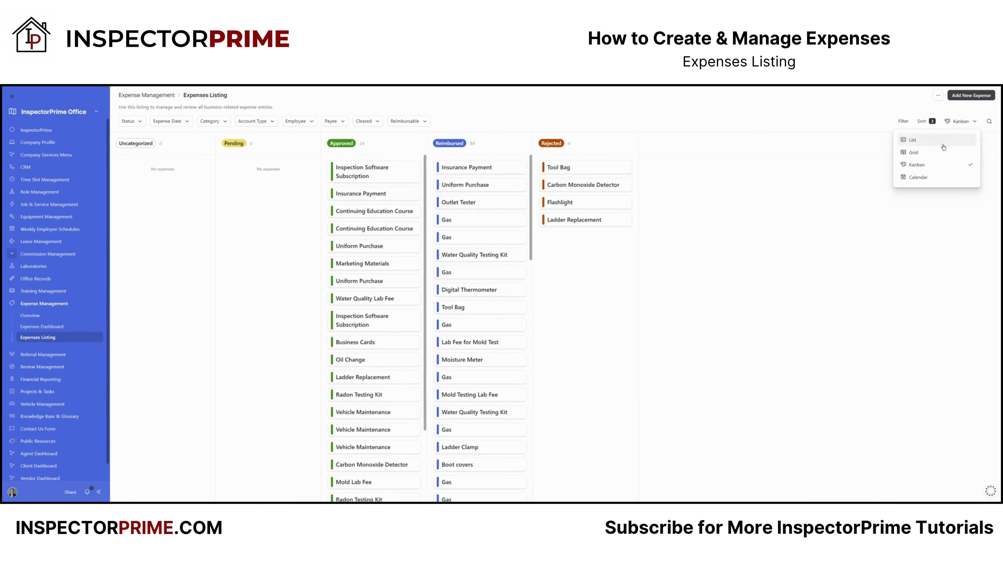
click(915, 177)
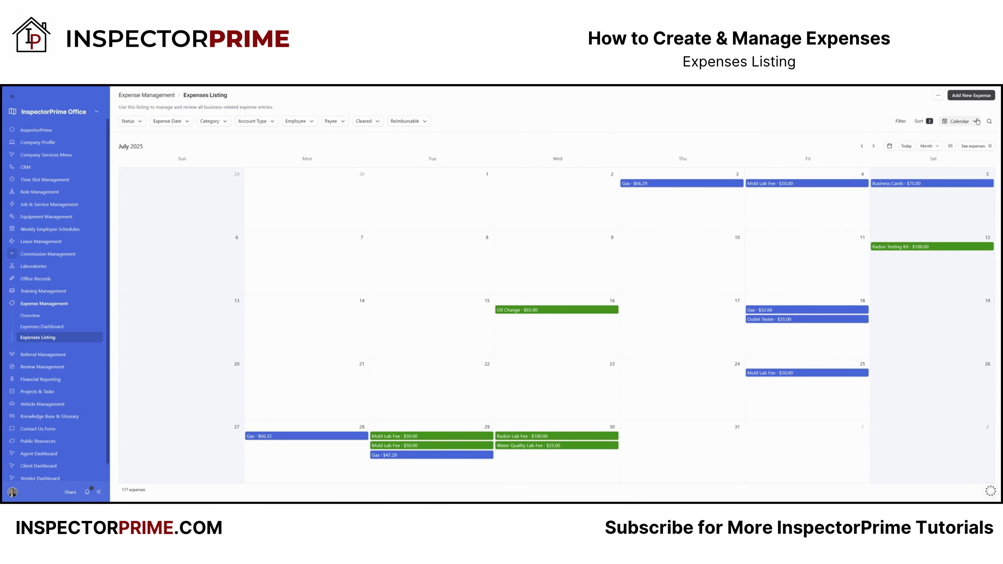
click(960, 121)
click(915, 152)
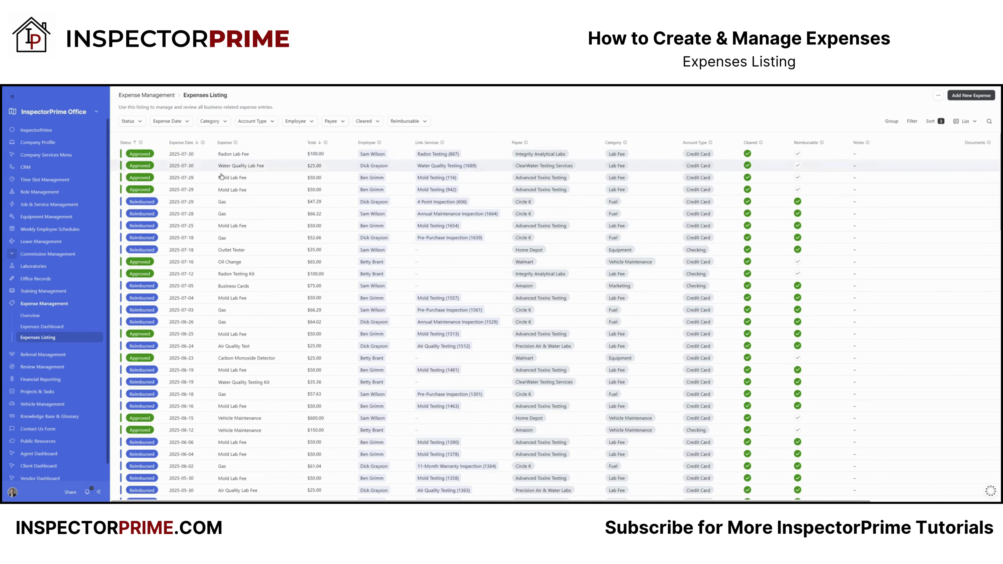
Step: Open the Radon Lab Fee expense and check its status, leaving it Approved
click(164, 158)
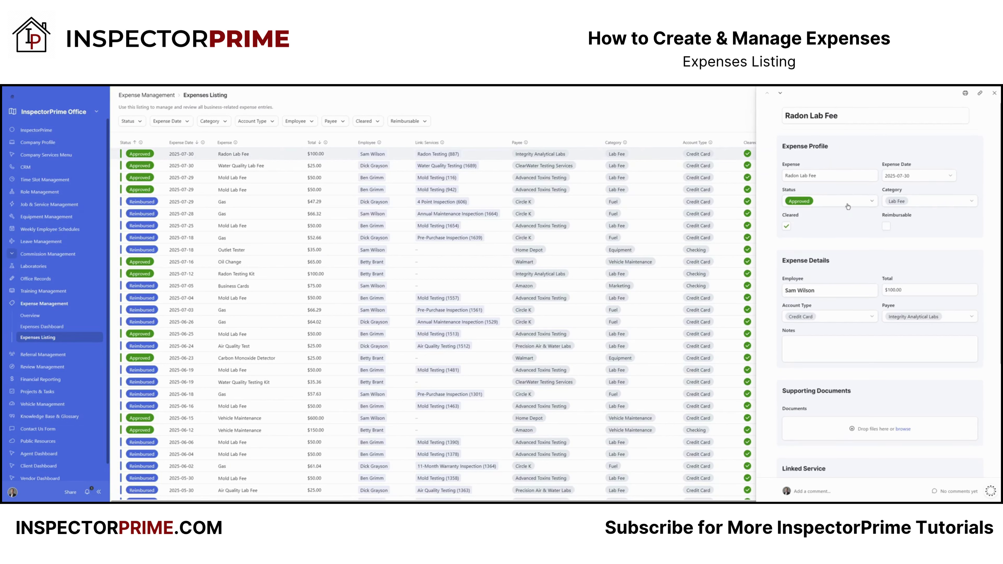
click(826, 176)
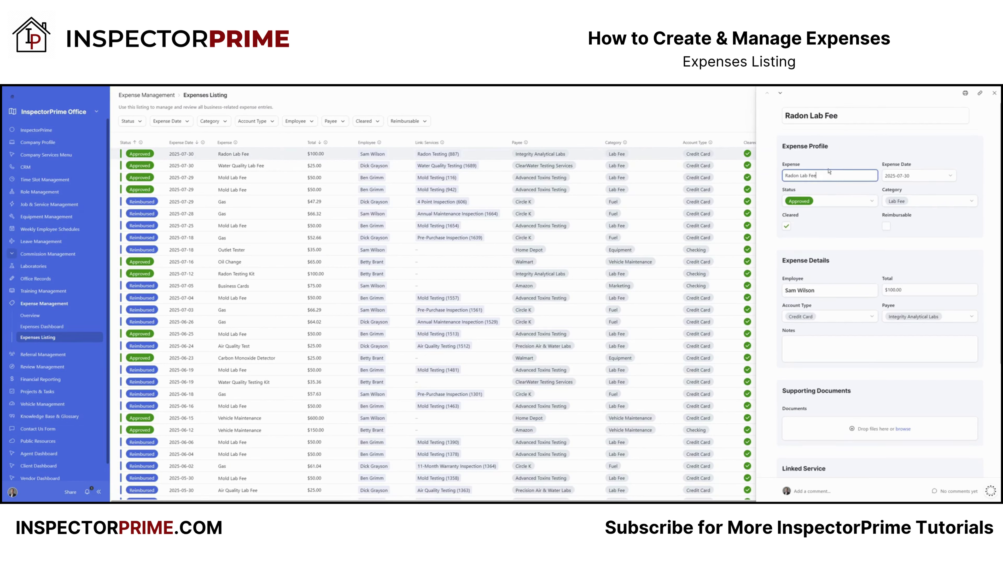
click(845, 119)
click(833, 176)
click(872, 201)
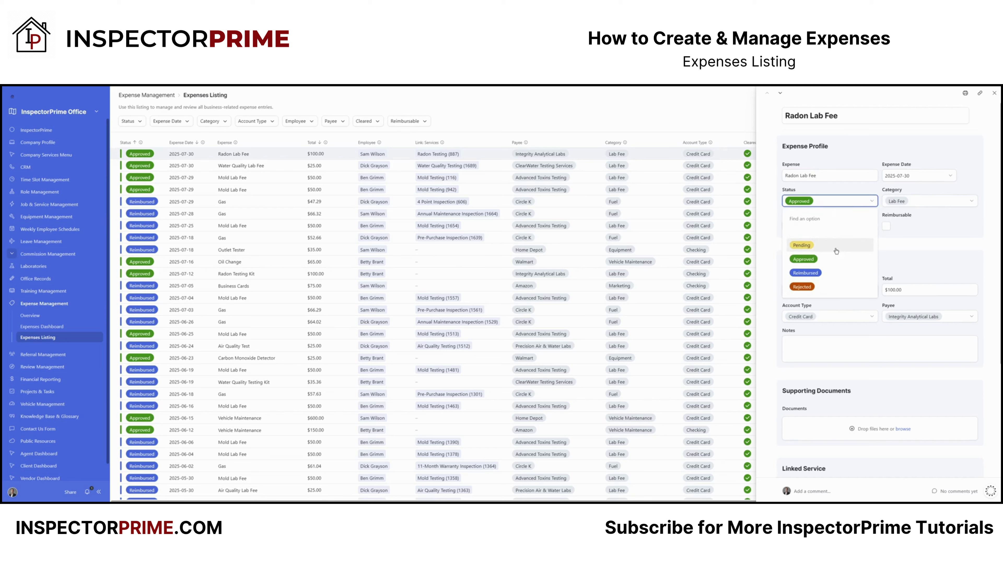
click(937, 224)
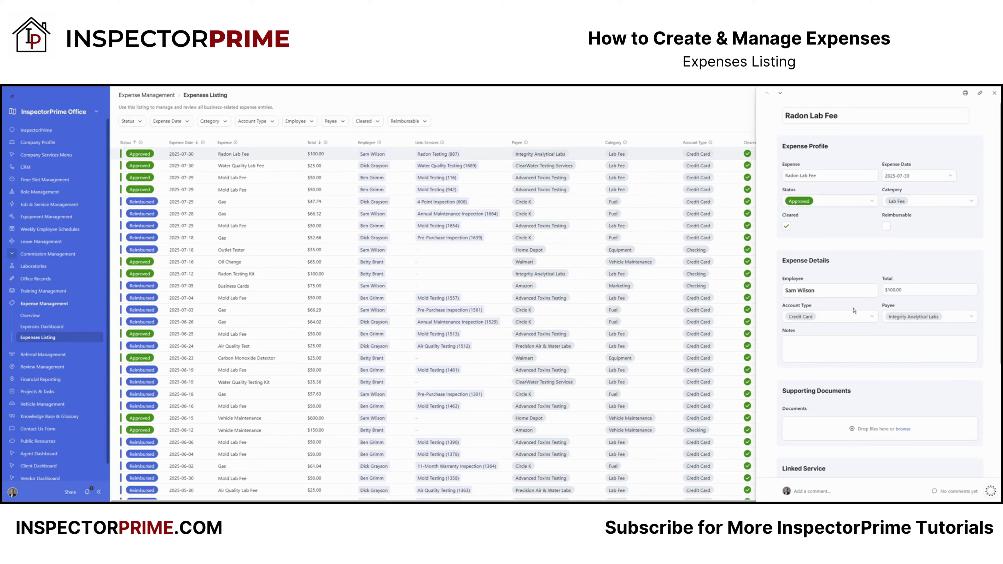
Step: Review the employee, account type and payee fields, re-selecting the same employee
scroll(855, 297, down, 3)
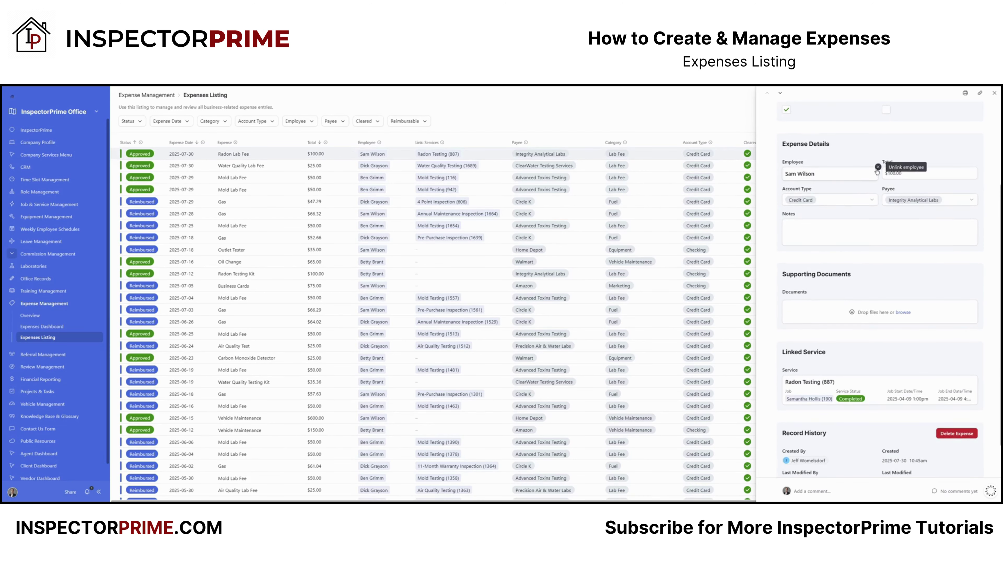
click(873, 172)
click(813, 174)
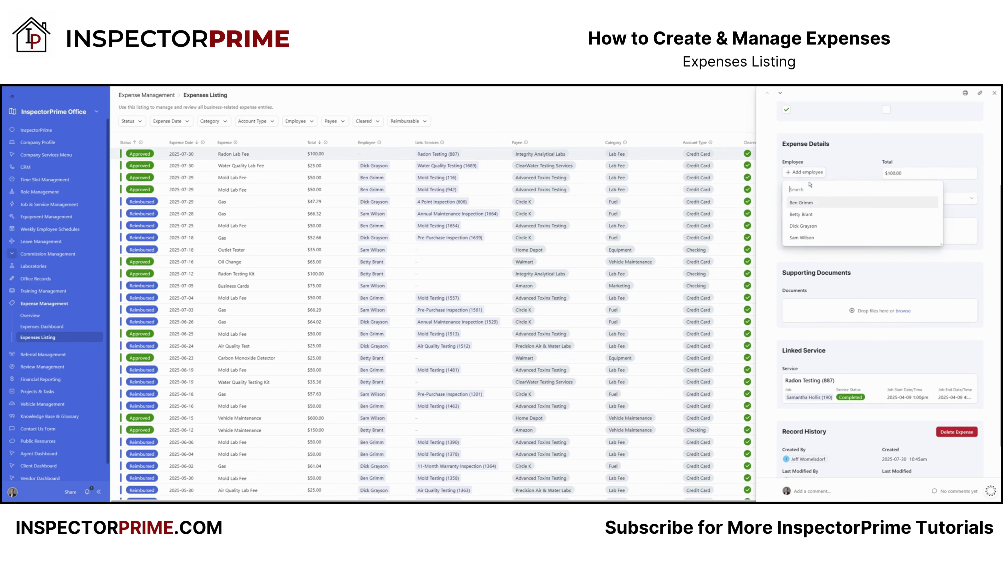
click(801, 238)
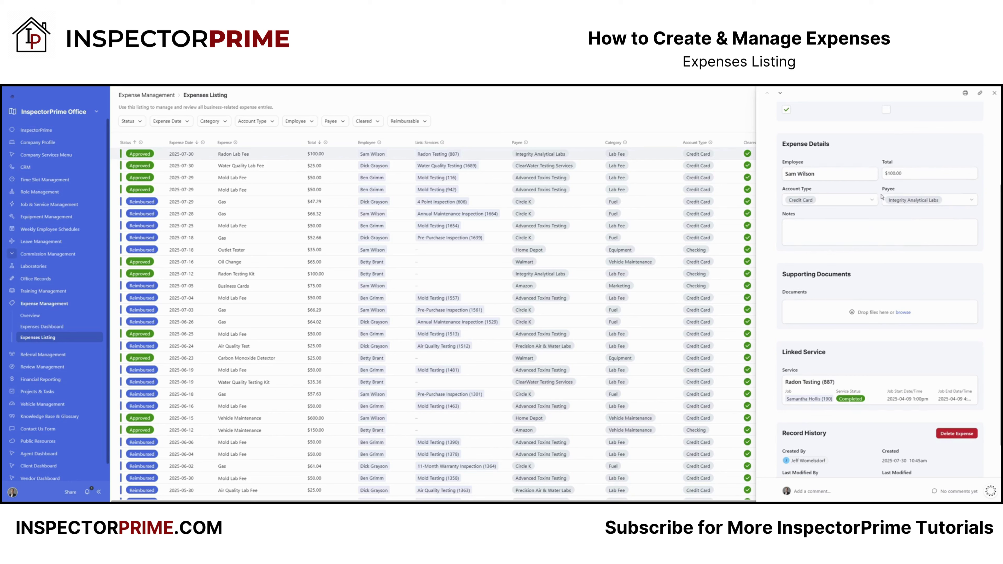
click(872, 199)
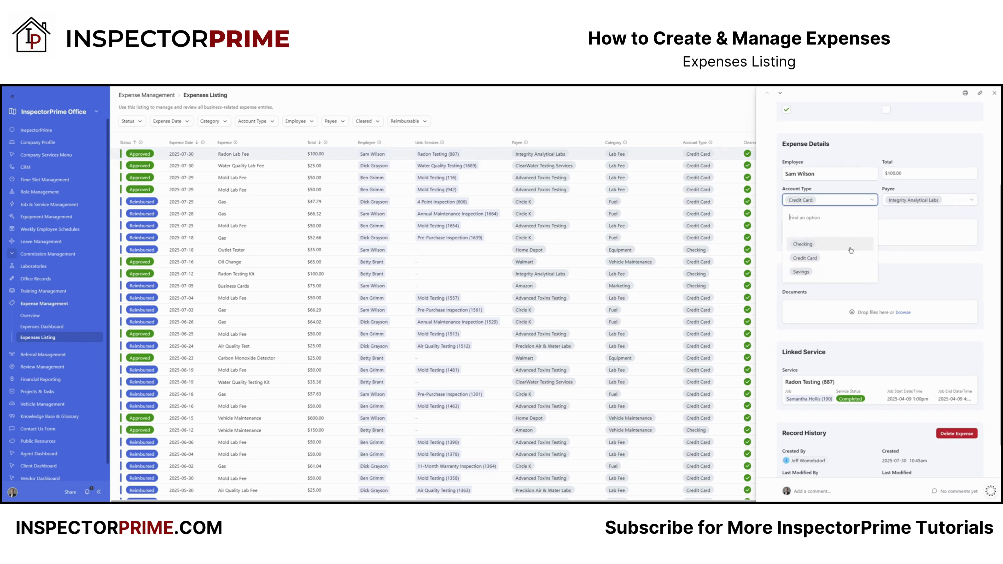
click(918, 201)
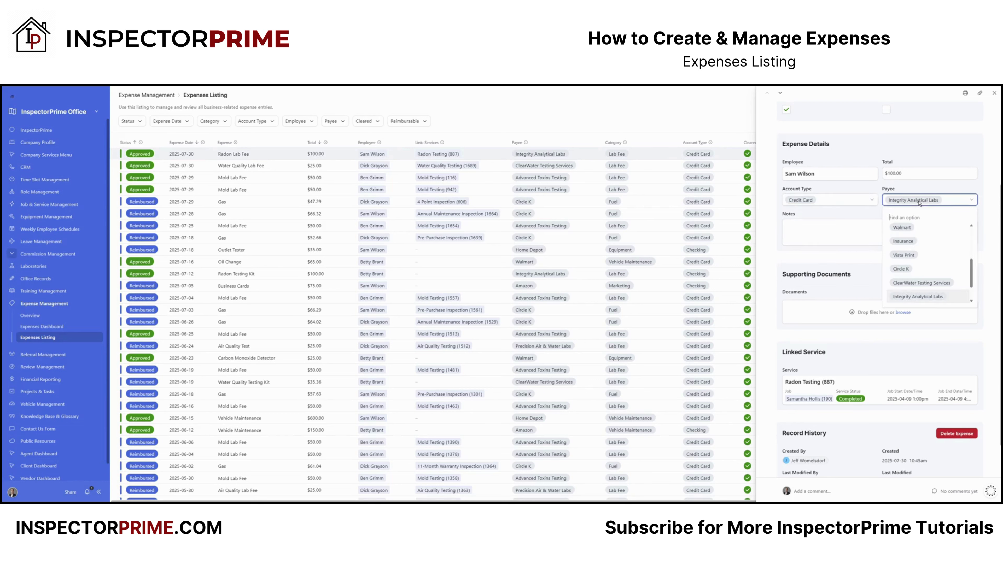
click(841, 213)
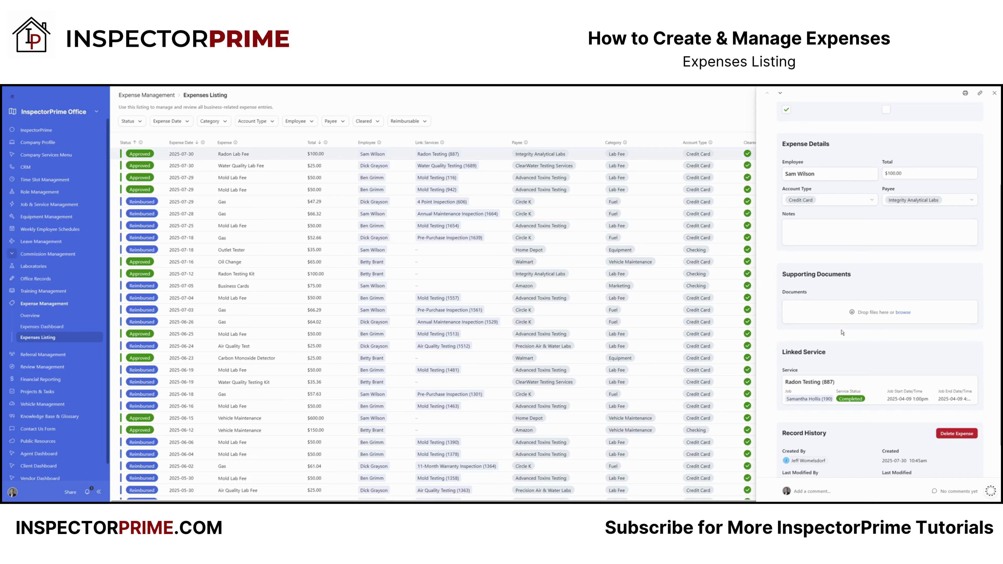
scroll(847, 387, down, 2)
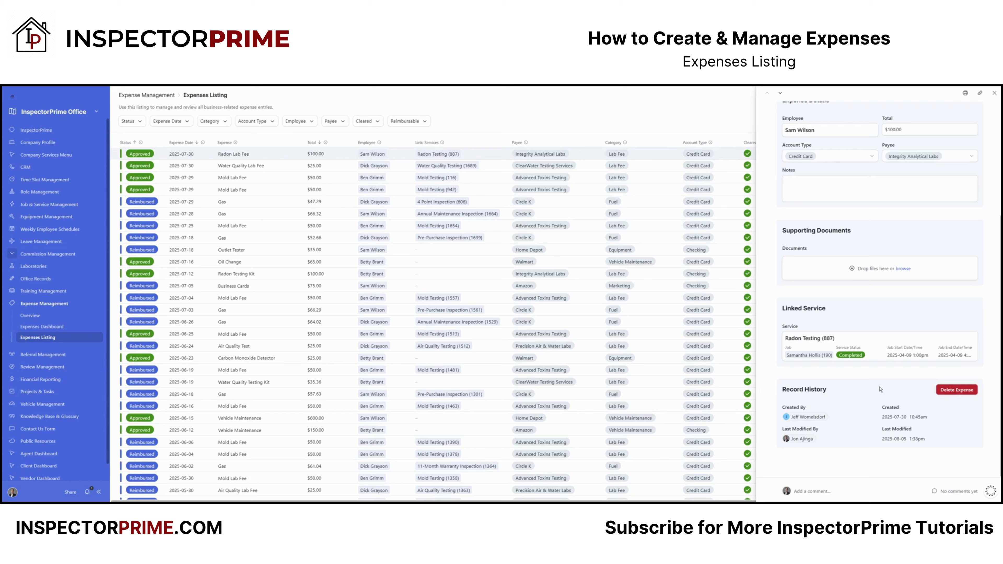
scroll(845, 423, up, 2)
scroll(846, 422, up, 3)
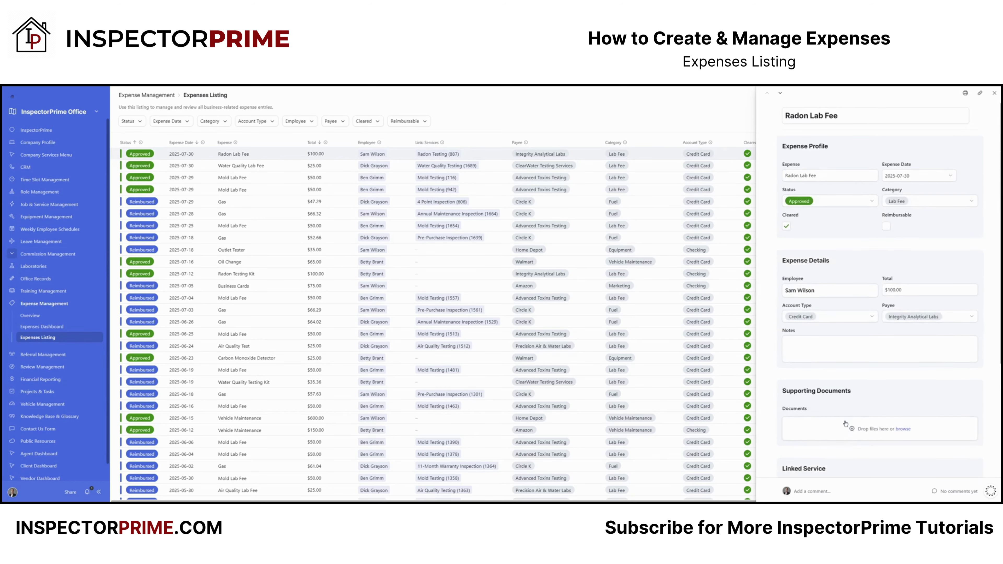
scroll(845, 423, down, 3)
mouse_move(801, 363)
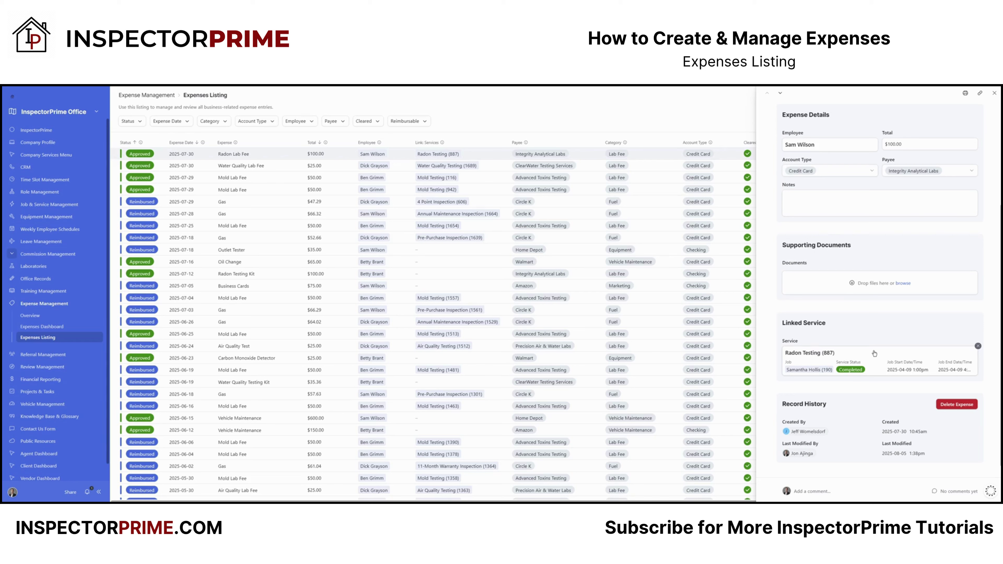
scroll(868, 344, up, 3)
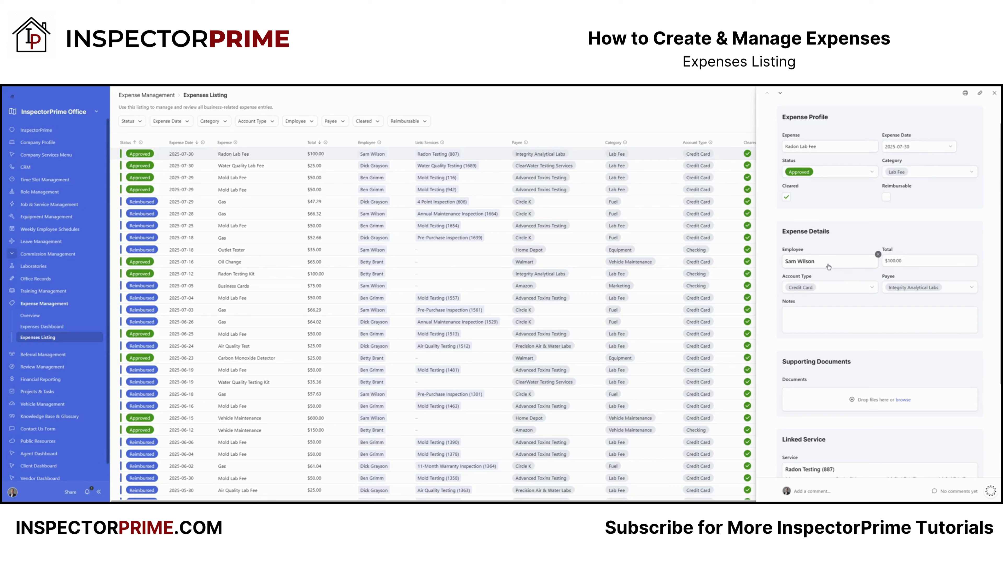
scroll(828, 267, down, 3)
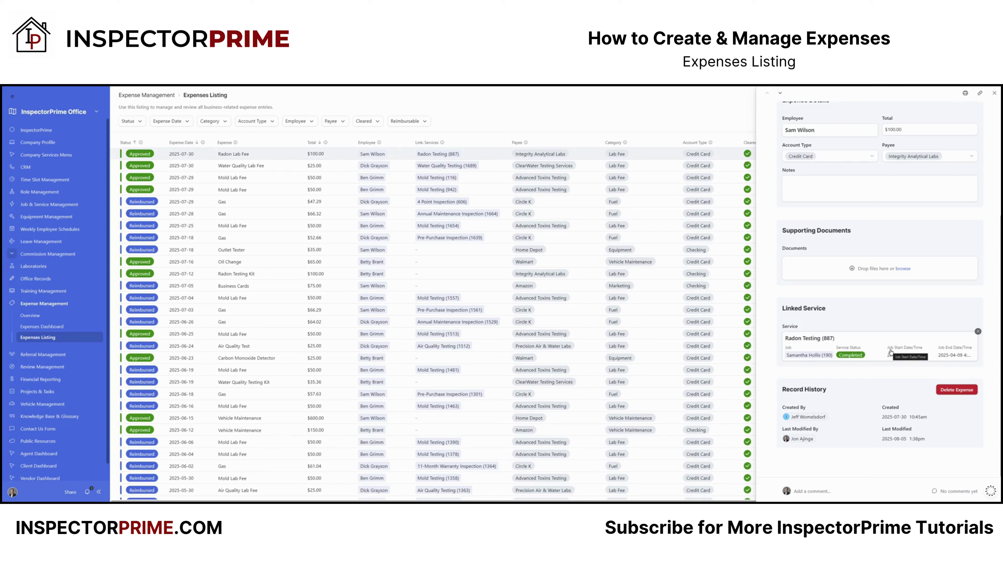
scroll(890, 351, up, 5)
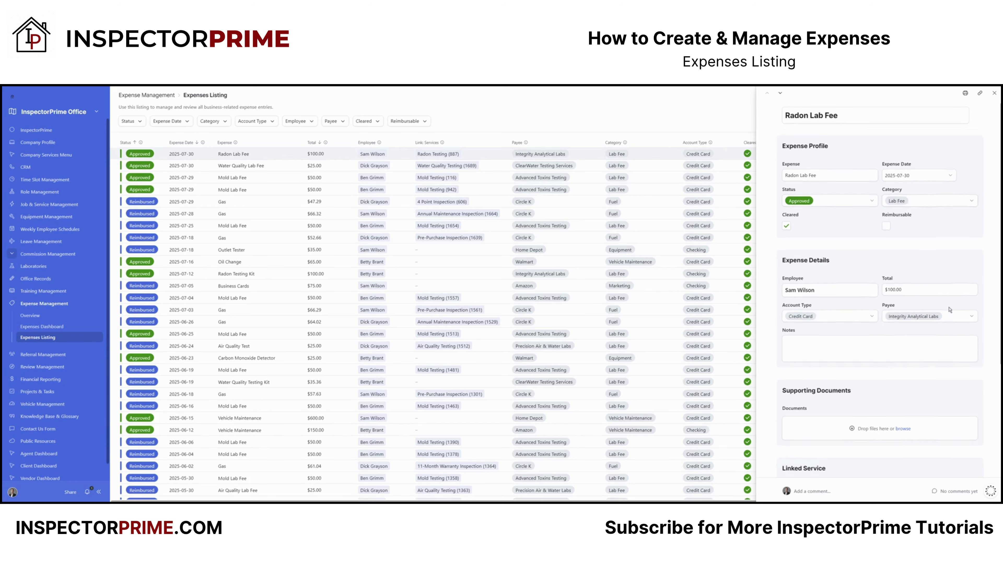
scroll(947, 307, down, 4)
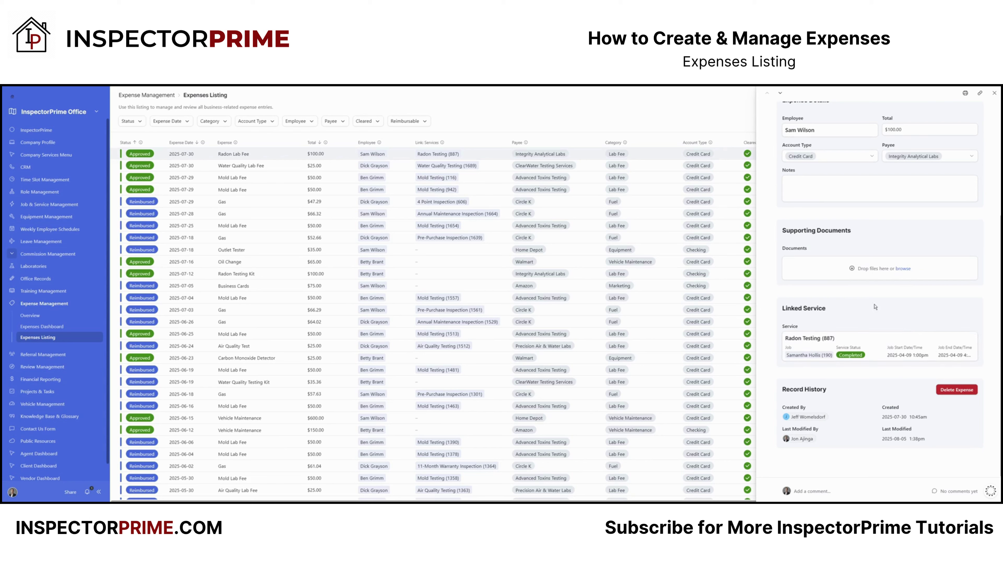
Step: Relink the expense to Radon Testing (887) via a 'radon testing (887)' search, then close Expense Details
mouse_move(874, 361)
click(977, 332)
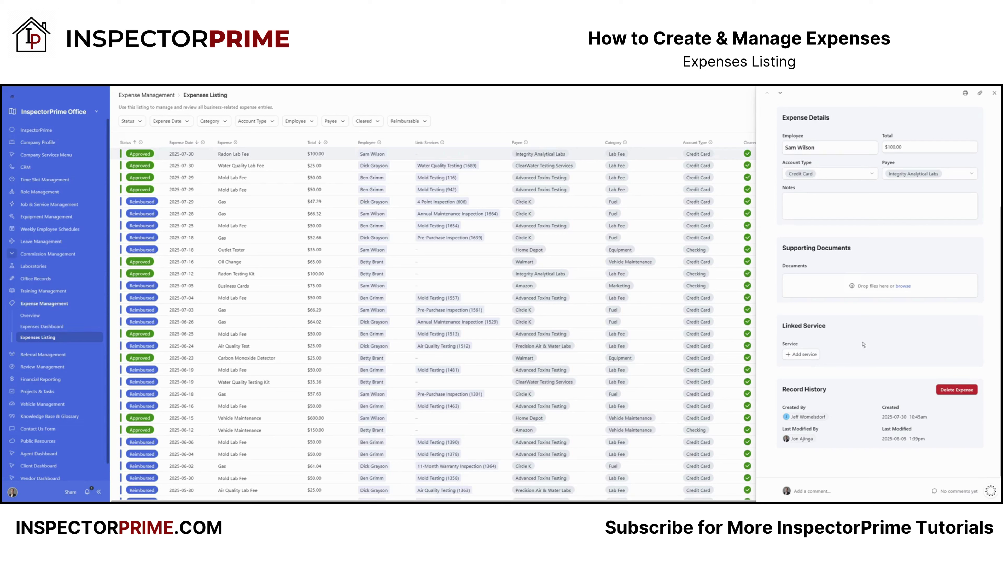
click(811, 359)
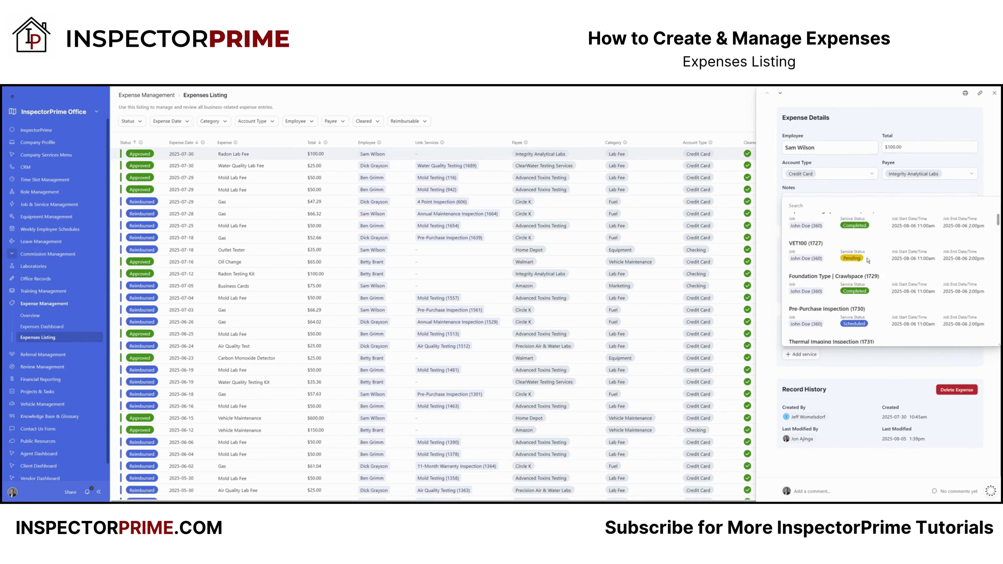
text(ra)
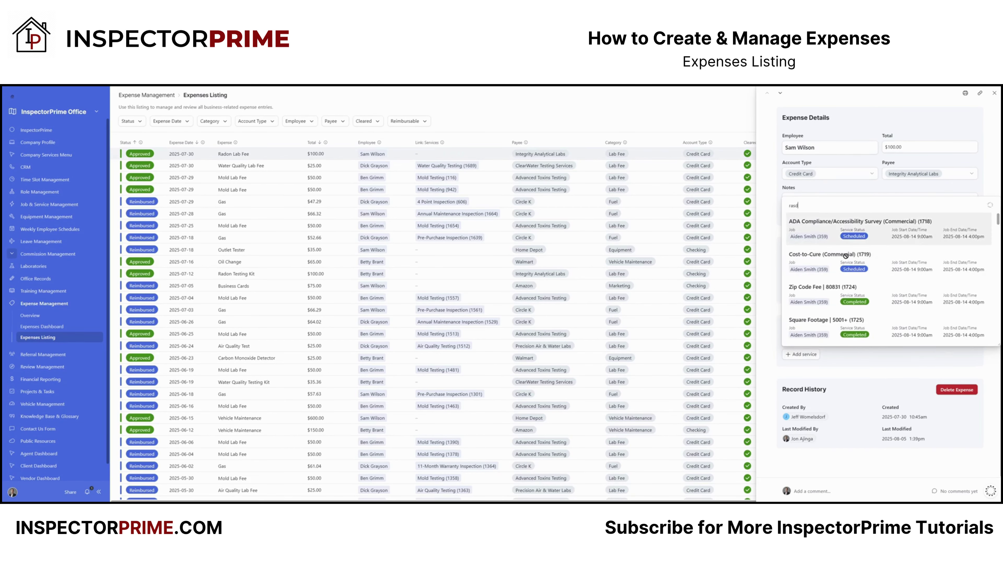
text(don tersting)
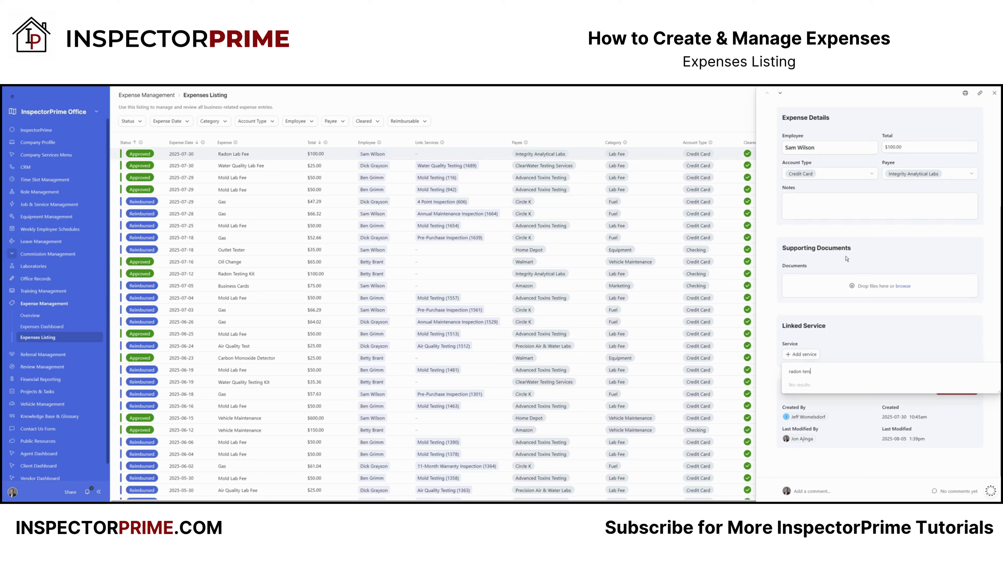
key(BackSpace)
text(sting)
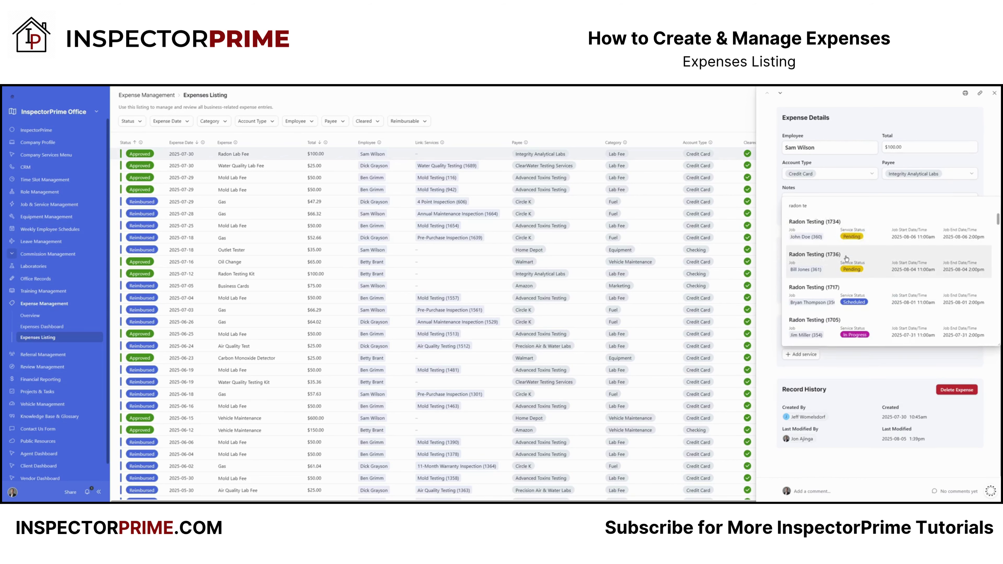
text( 887)
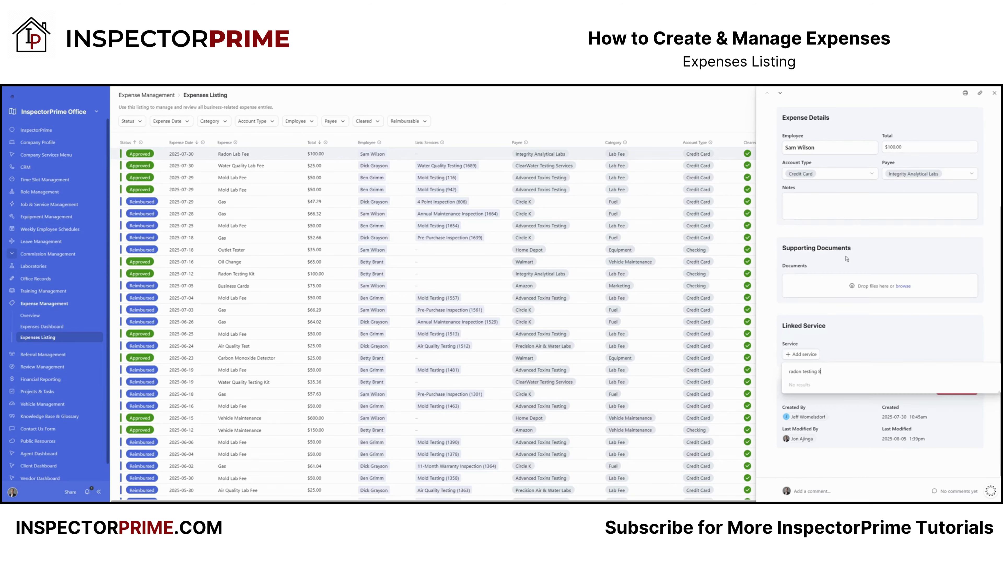
key(BackSpace)
key(BackSpace)
key(BackSpace)
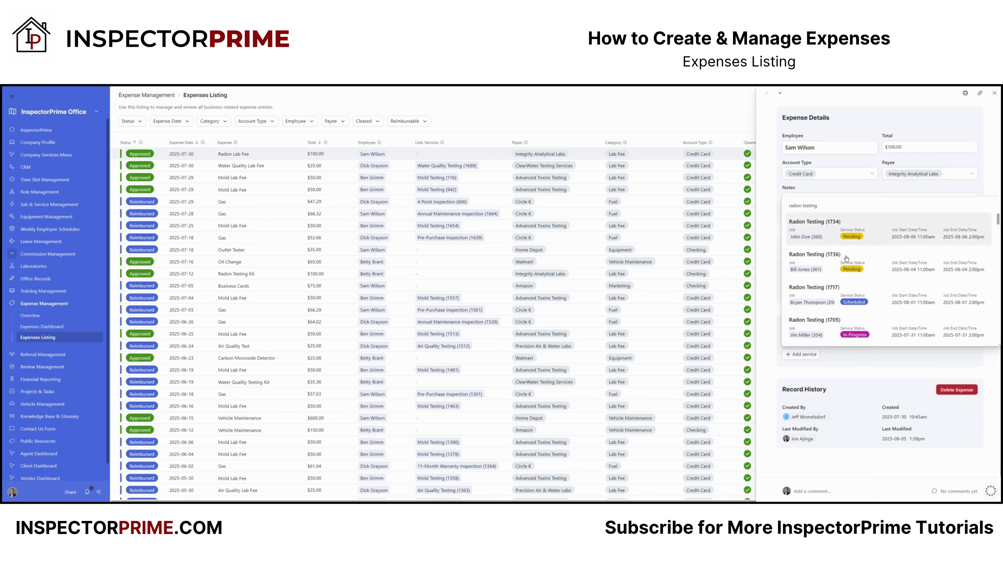
text((887)
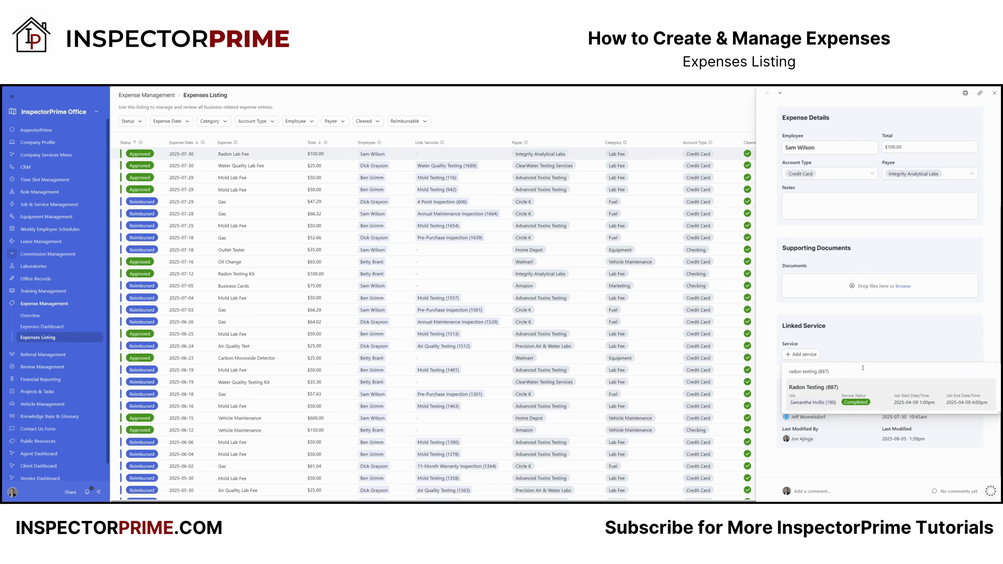
click(857, 403)
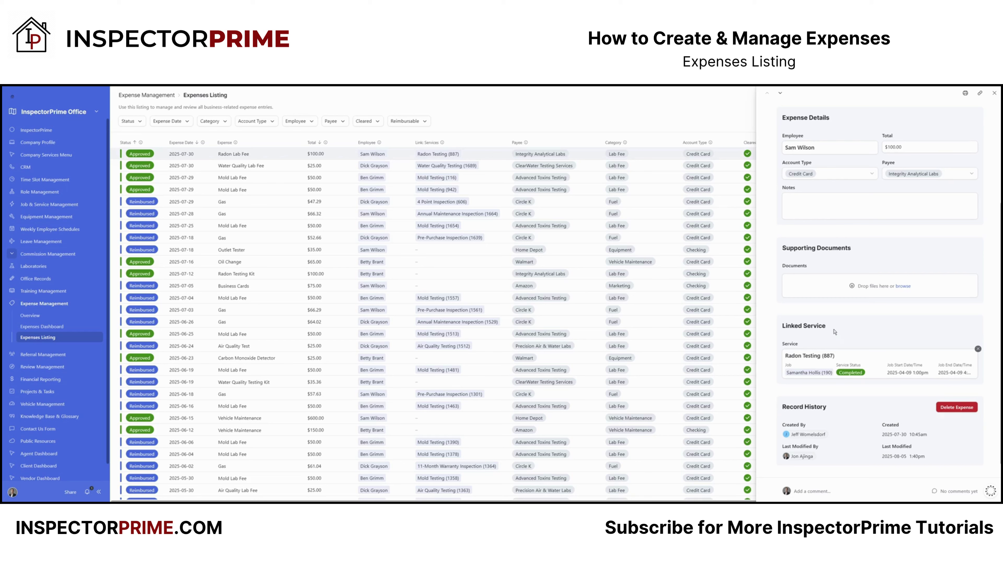
click(993, 93)
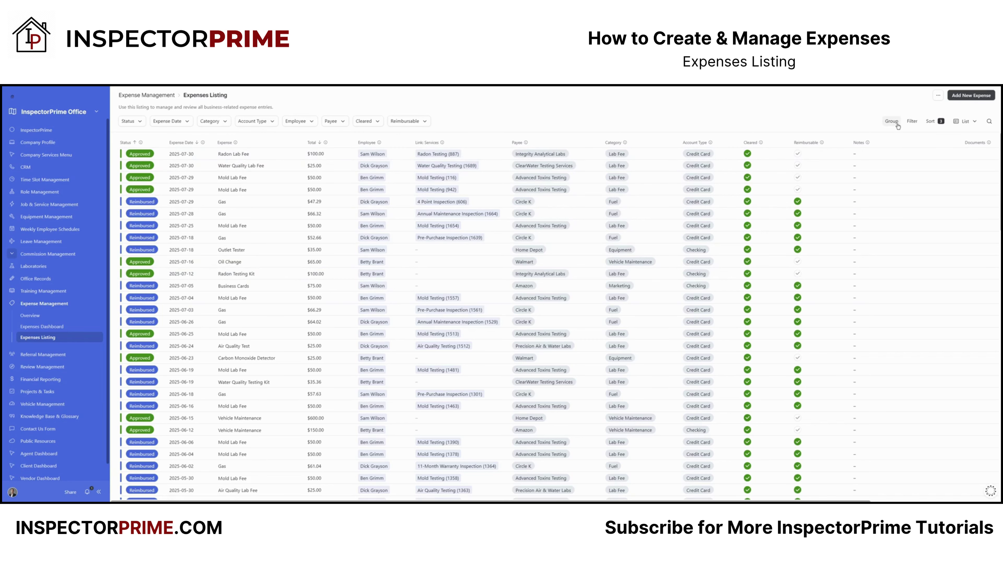
click(965, 122)
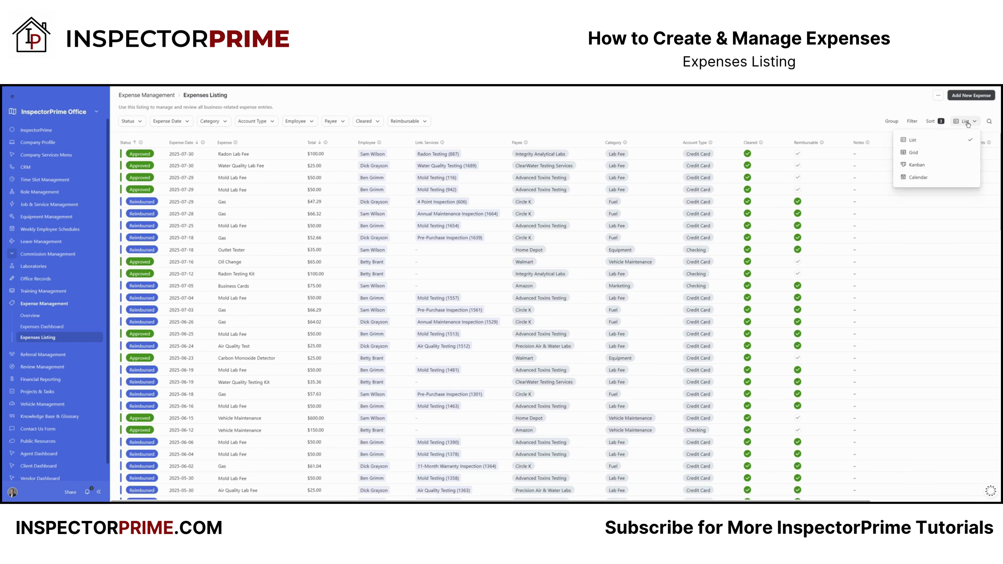
click(930, 100)
click(959, 98)
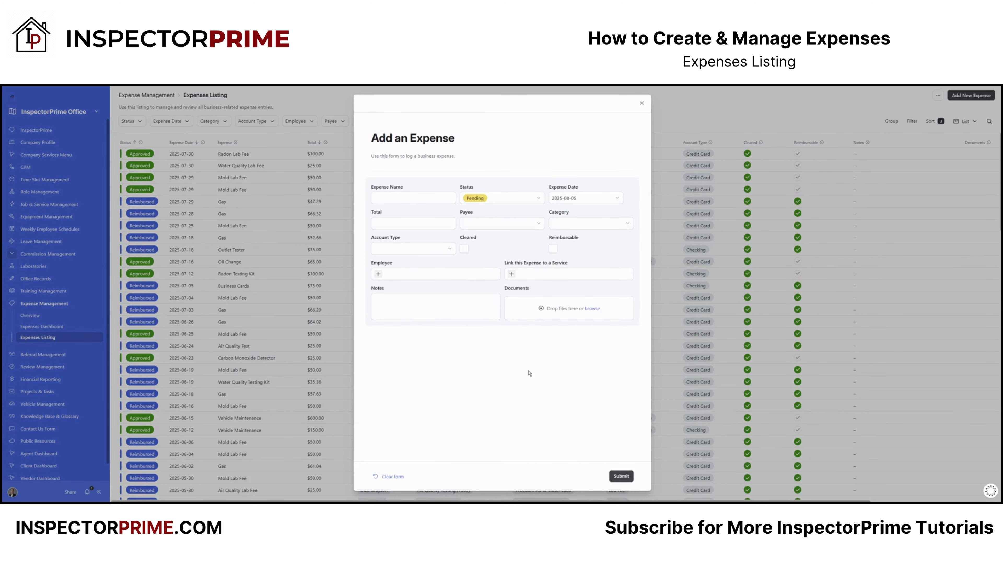
click(641, 104)
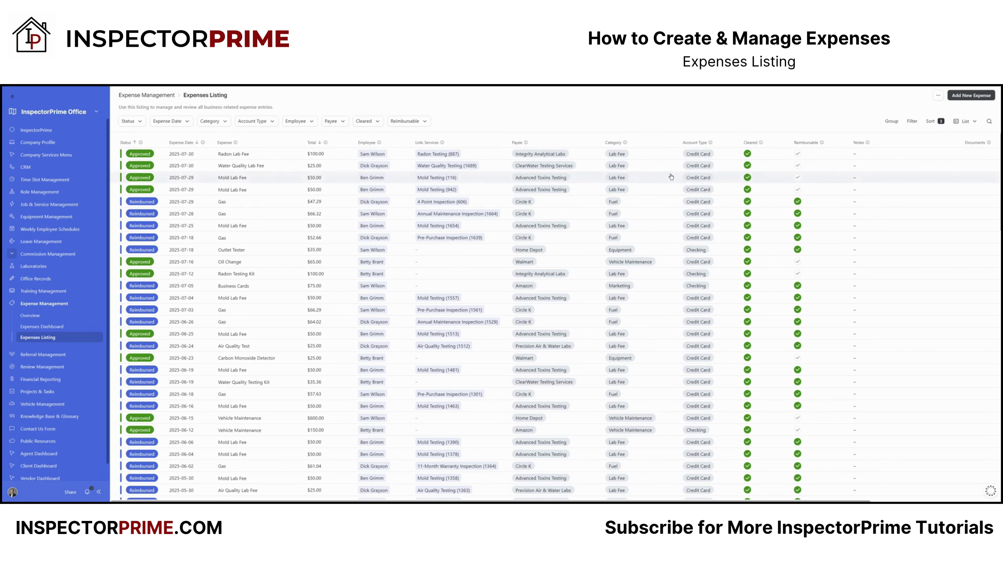
click(969, 123)
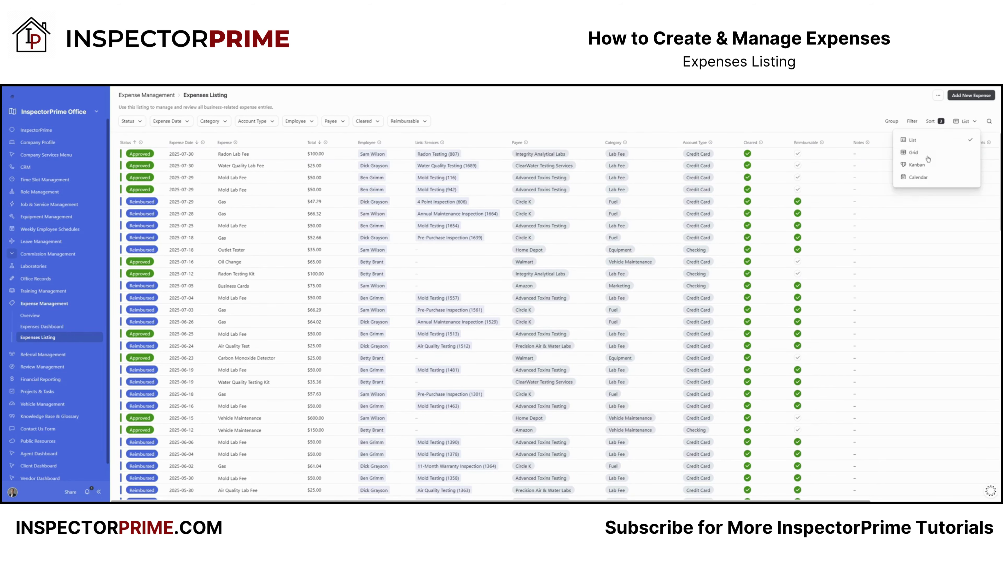
click(915, 152)
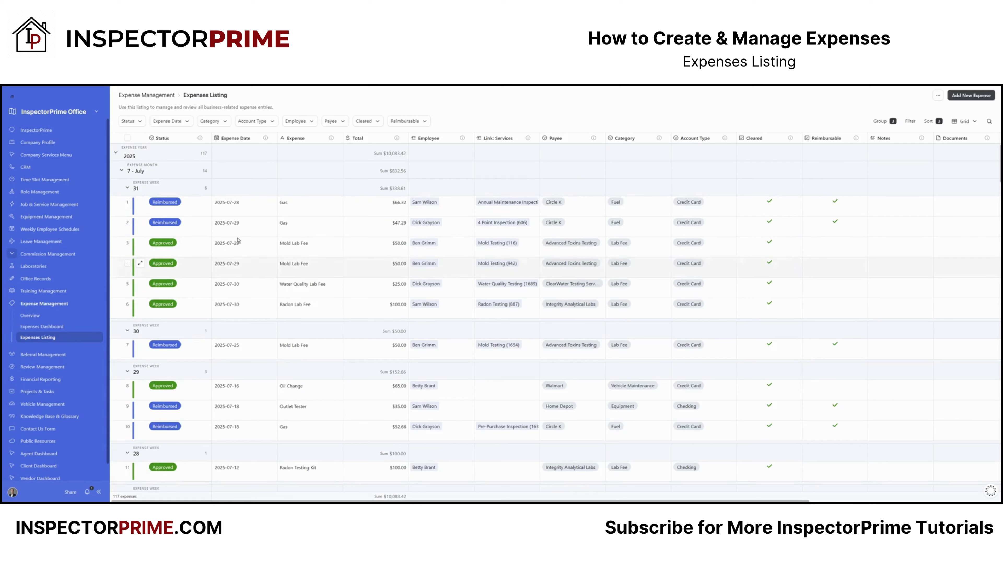
click(969, 123)
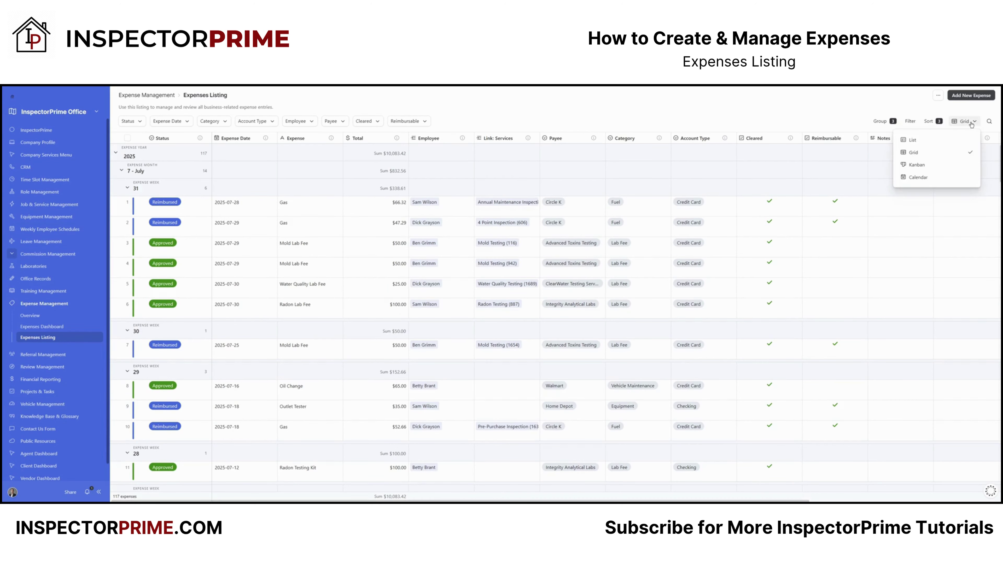
click(916, 165)
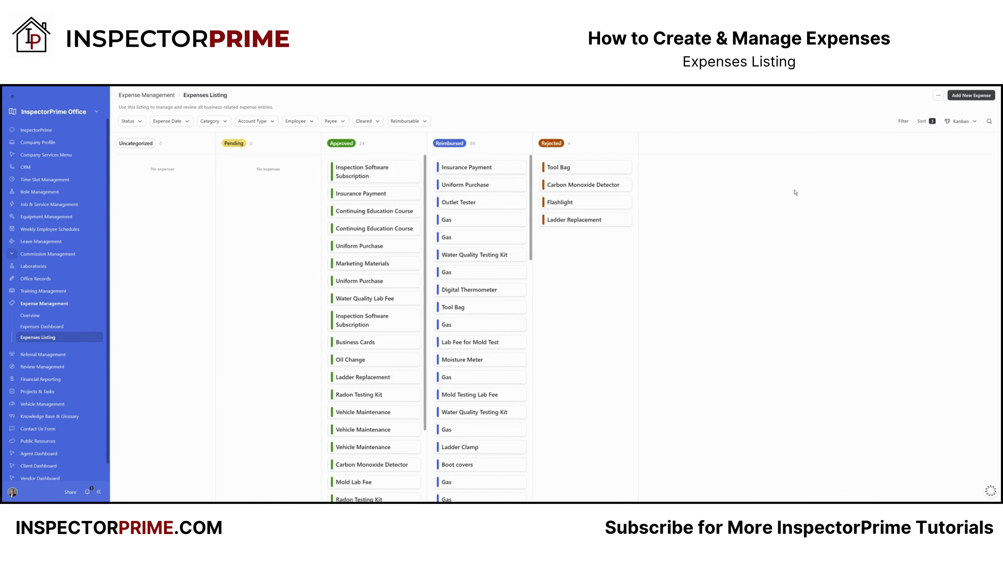
click(960, 121)
click(916, 177)
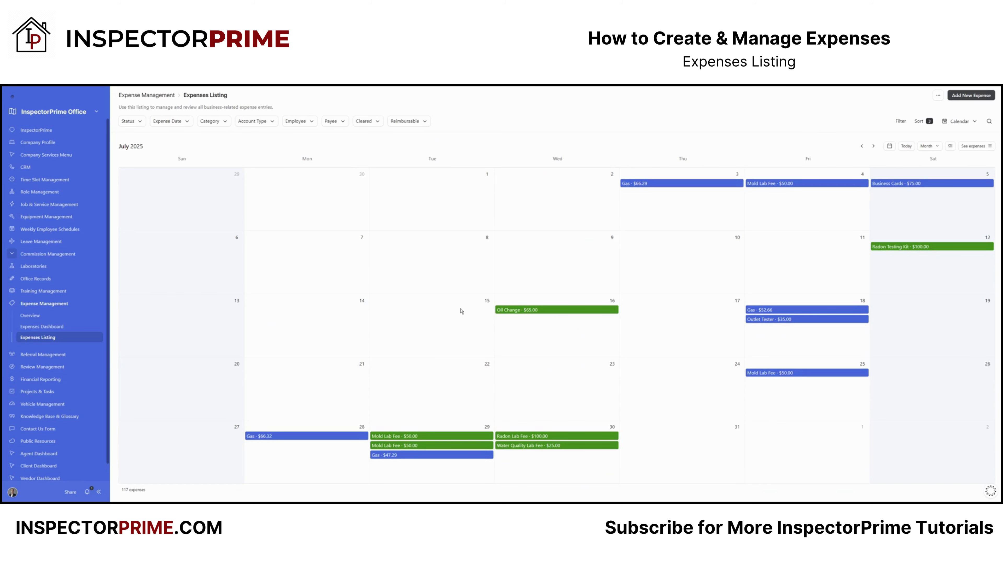
click(960, 121)
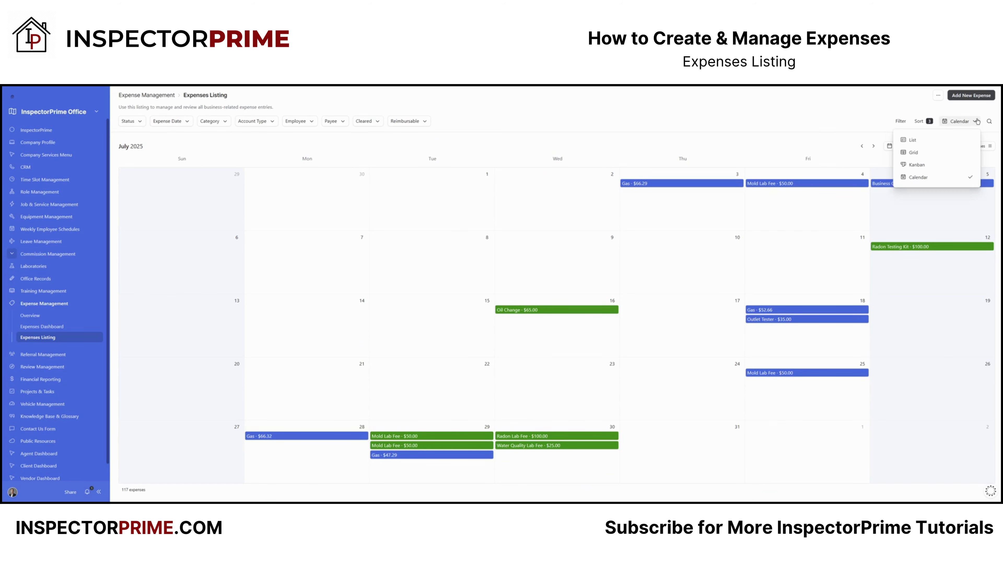
click(919, 140)
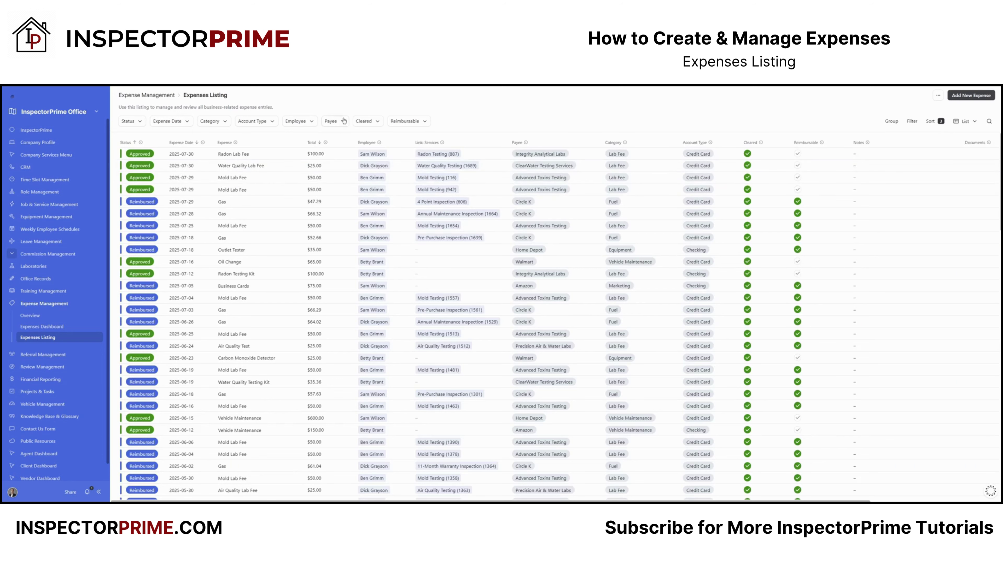
Step: Open the Radon Lab Fee expense and check its status, keeping Approved
click(162, 156)
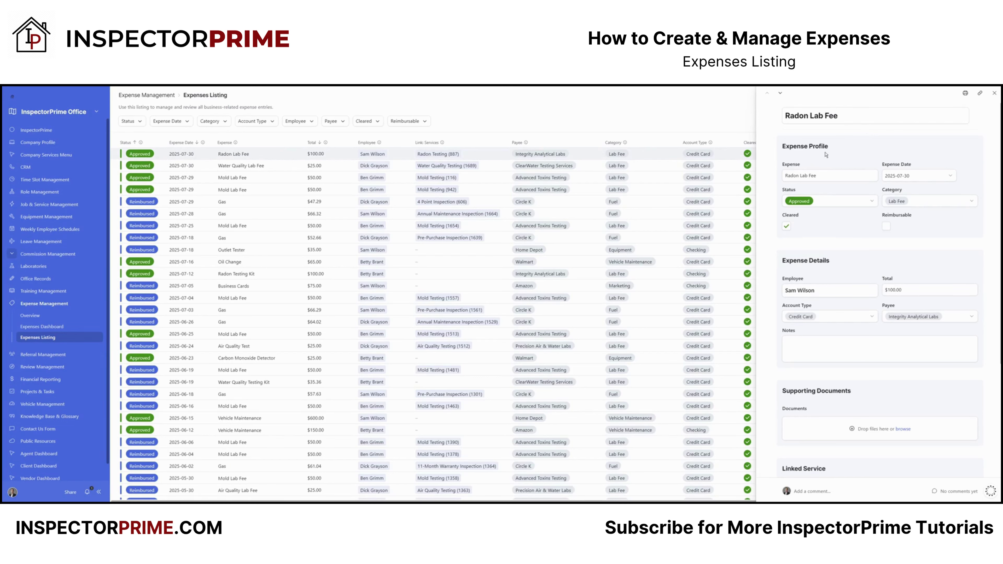
click(825, 176)
click(872, 201)
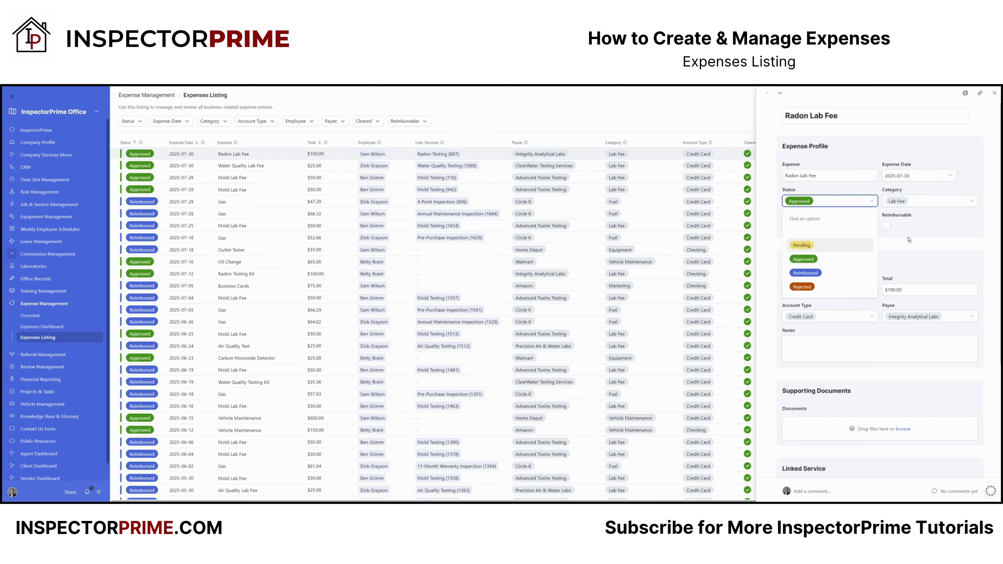
click(941, 224)
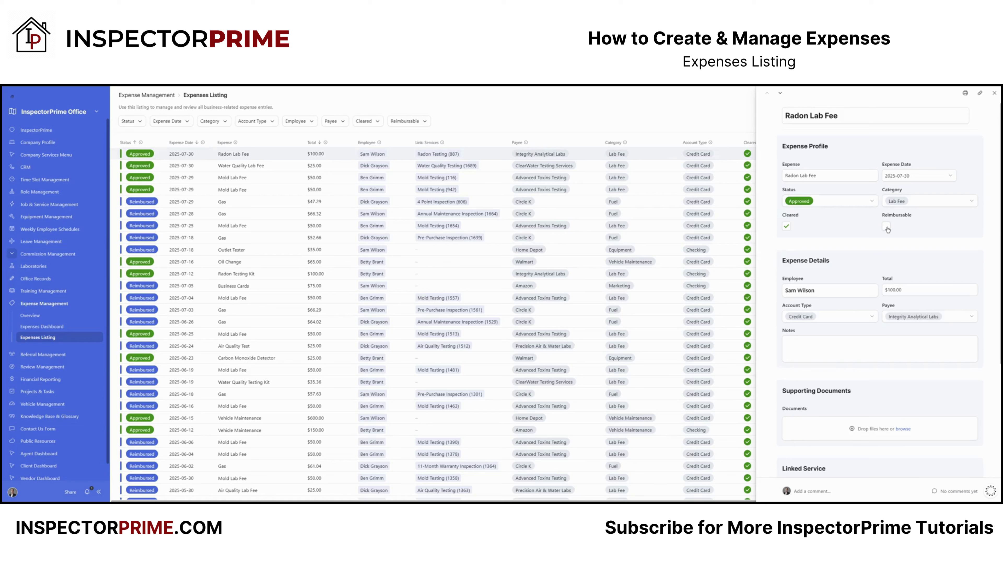
scroll(853, 310, down, 3)
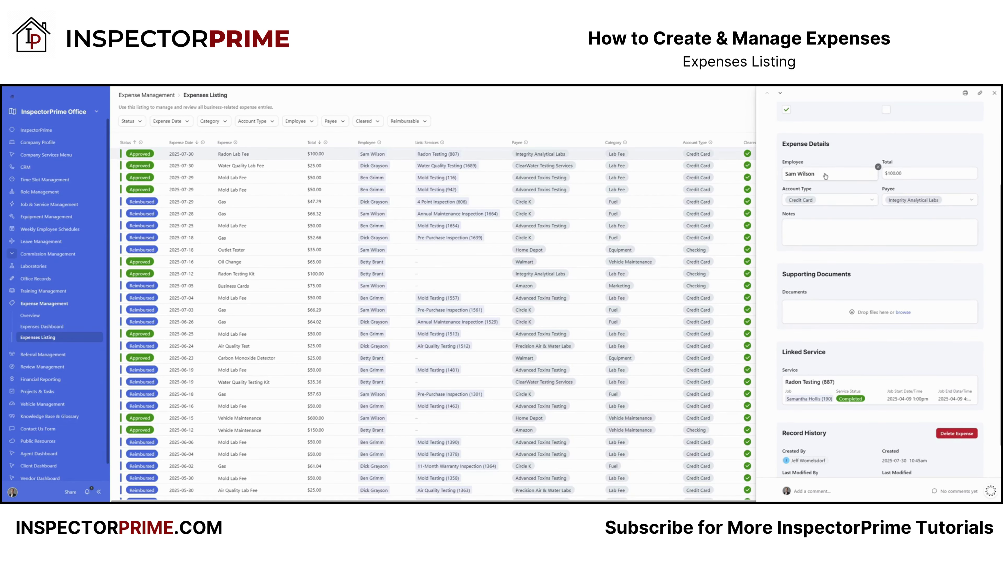
click(877, 170)
click(816, 173)
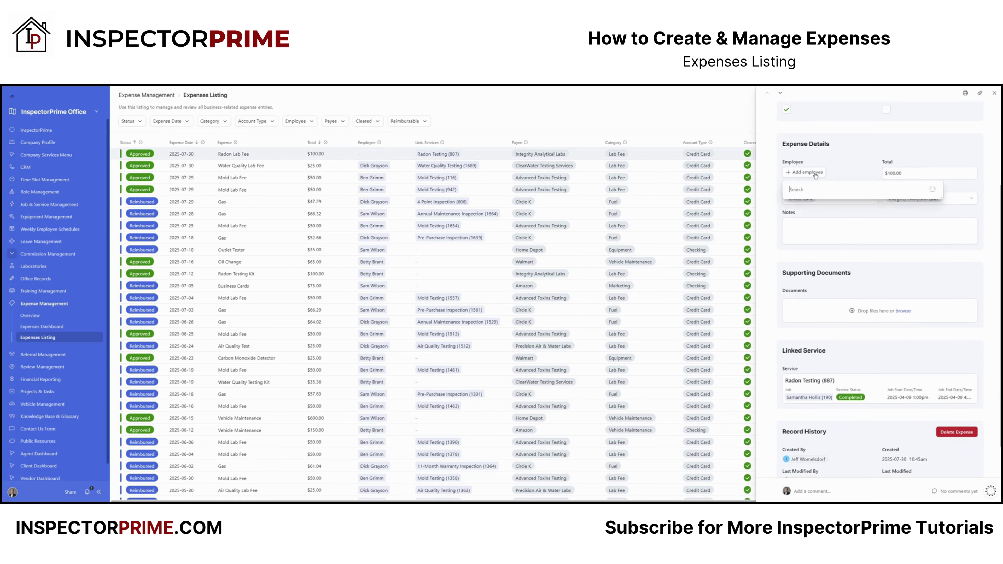
click(801, 238)
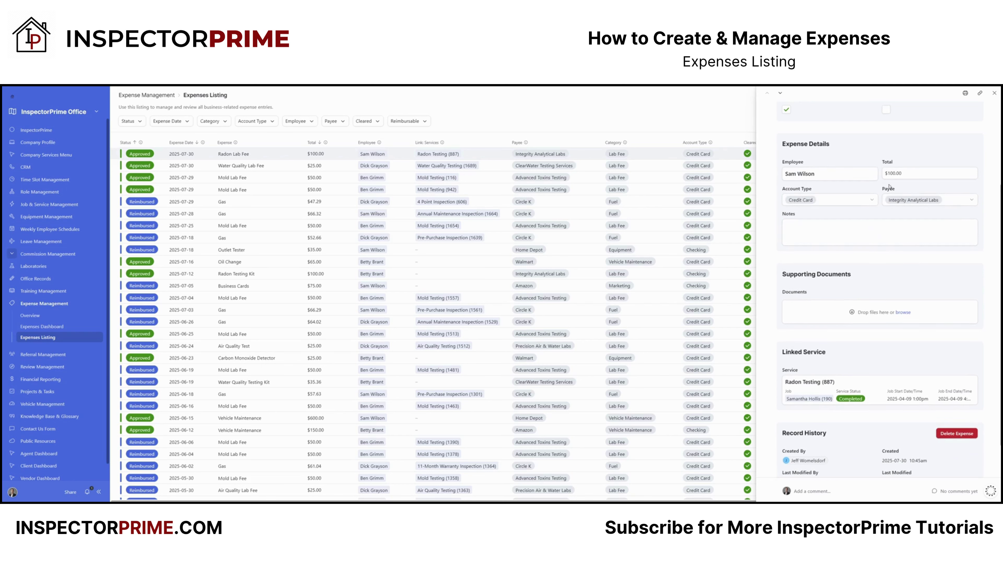
click(872, 200)
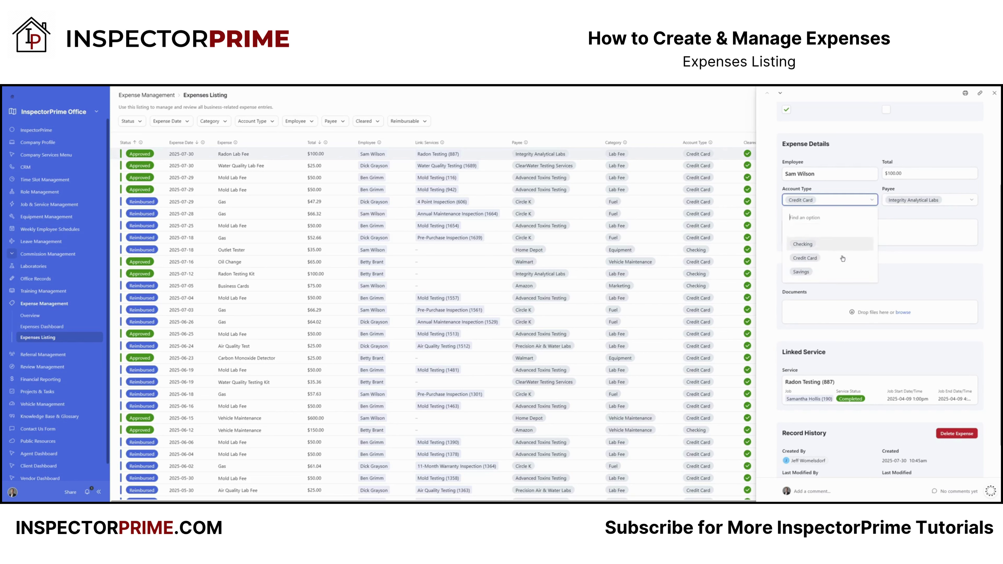
click(918, 202)
scroll(908, 261, down, 3)
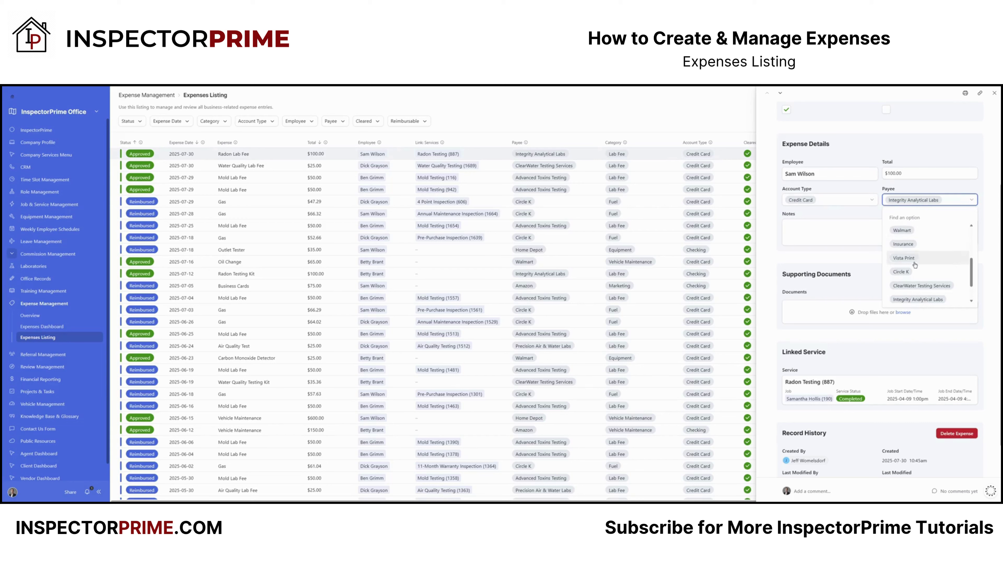
click(840, 210)
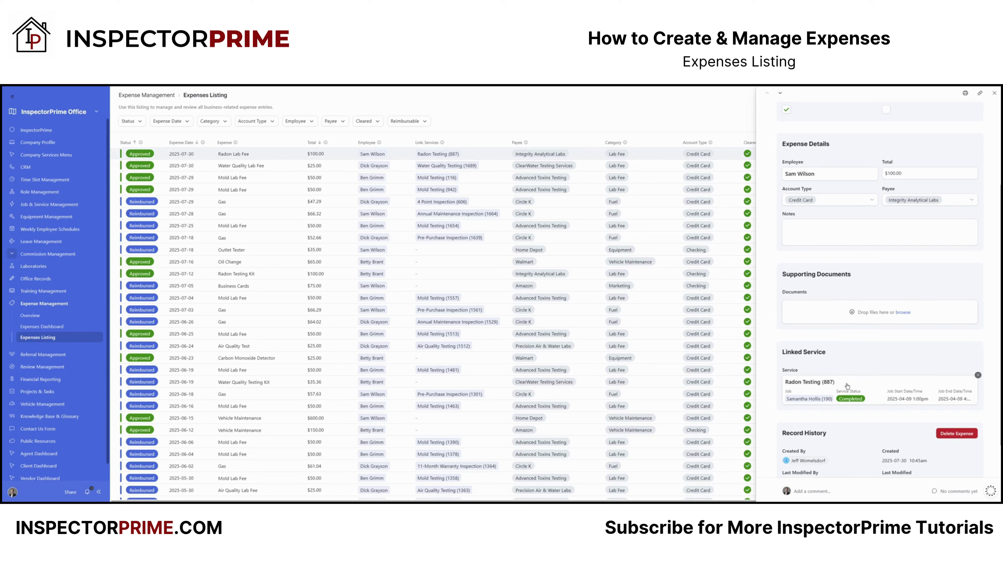
Step: Scroll the detail panel down to the Radon Testing (887) linked service card
scroll(853, 396, down, 1)
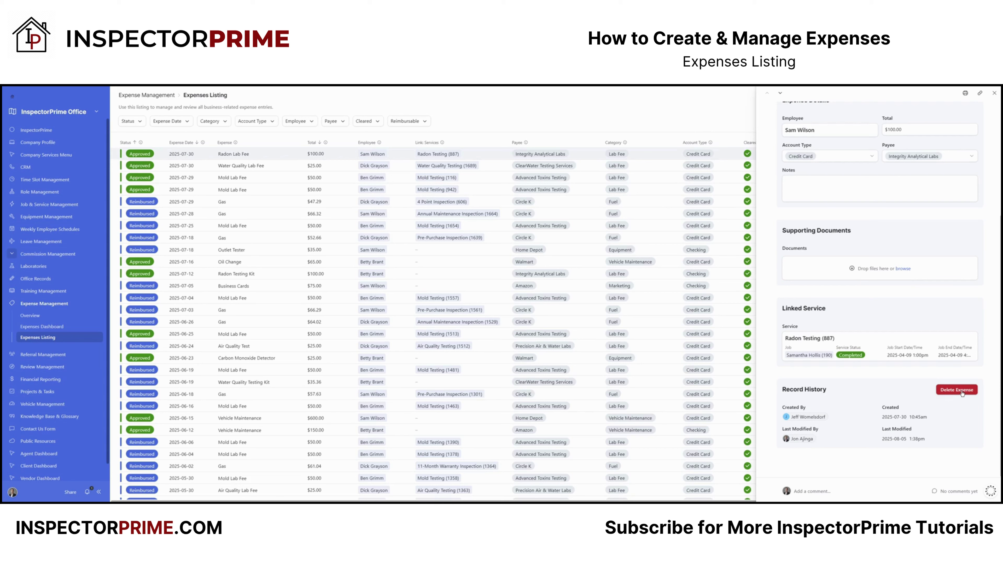
scroll(844, 418, up, 4)
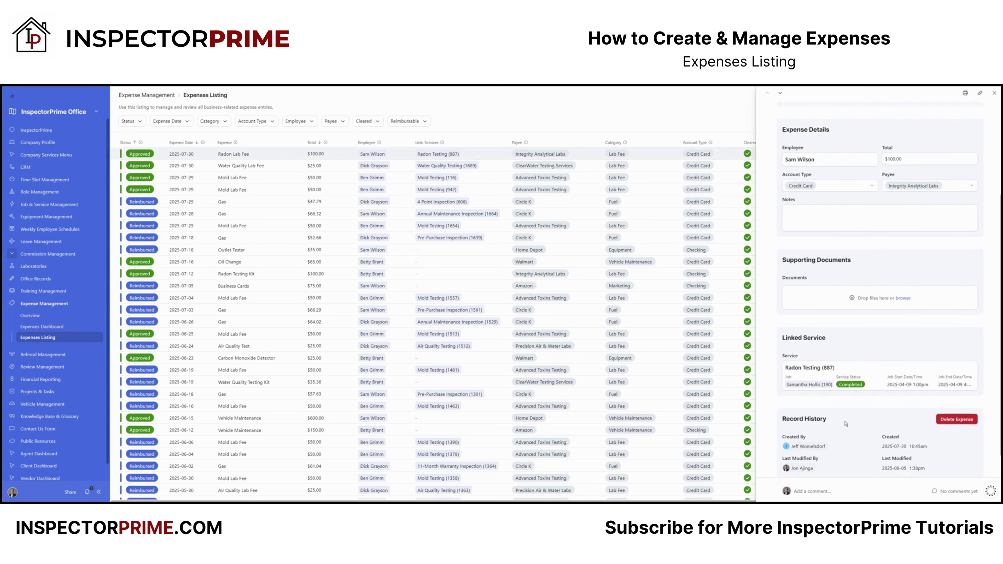
scroll(815, 368, down, 3)
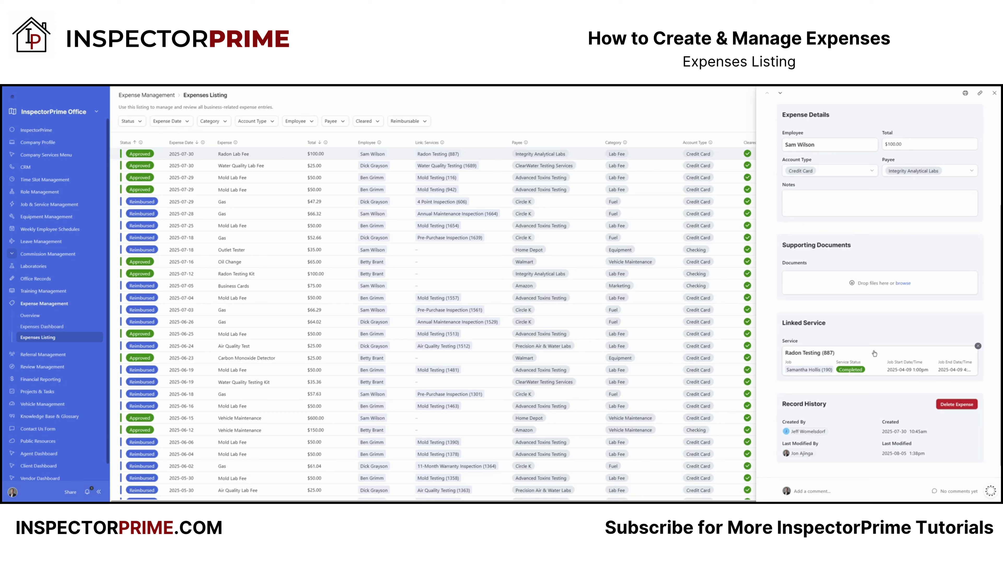
scroll(874, 353, up, 3)
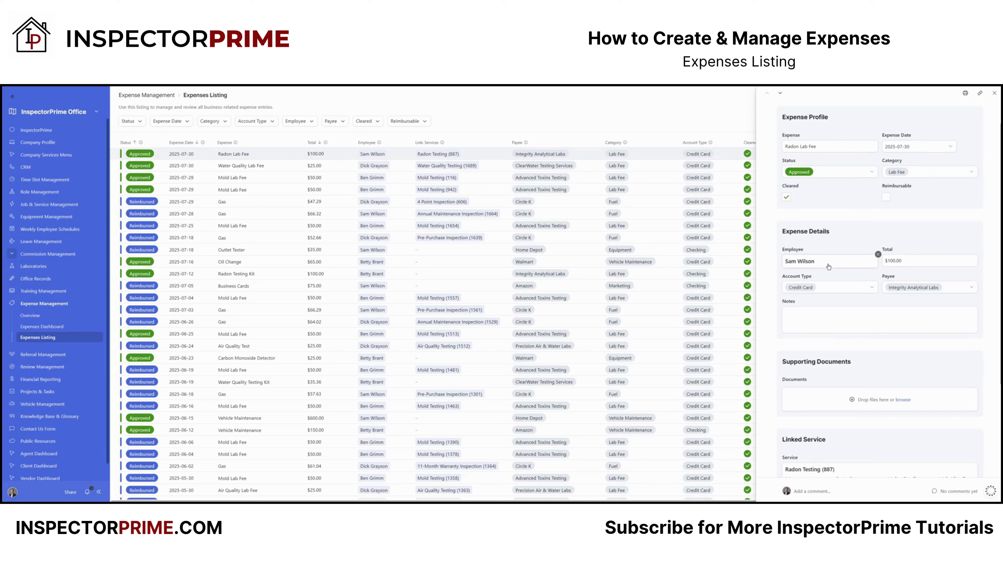
scroll(828, 267, down, 3)
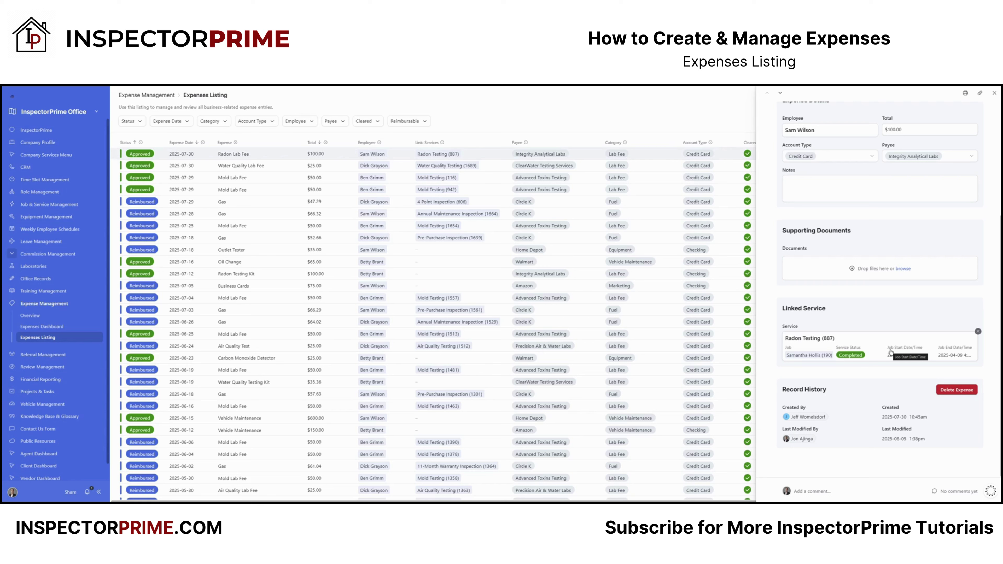
scroll(890, 350, up, 4)
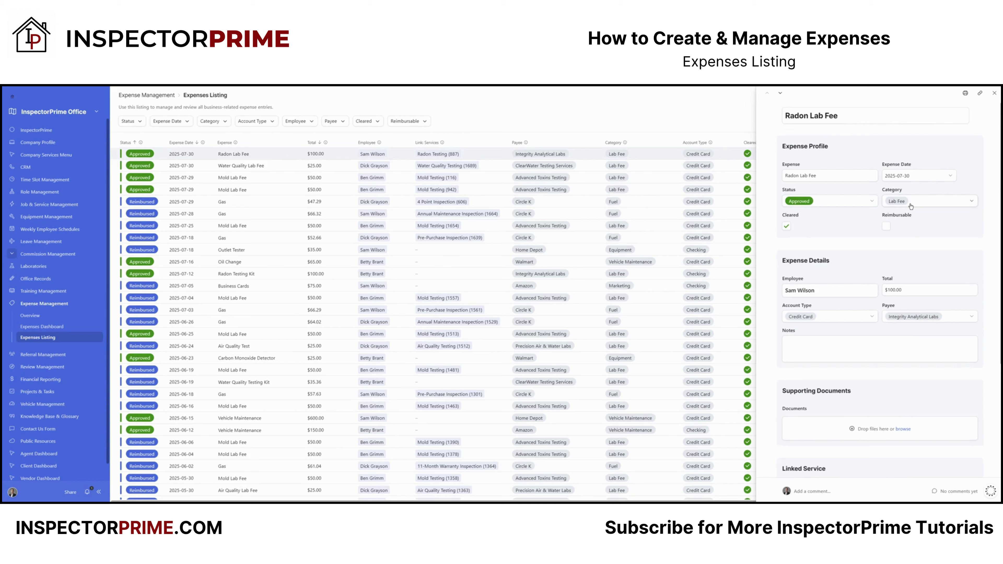
scroll(932, 258, down, 4)
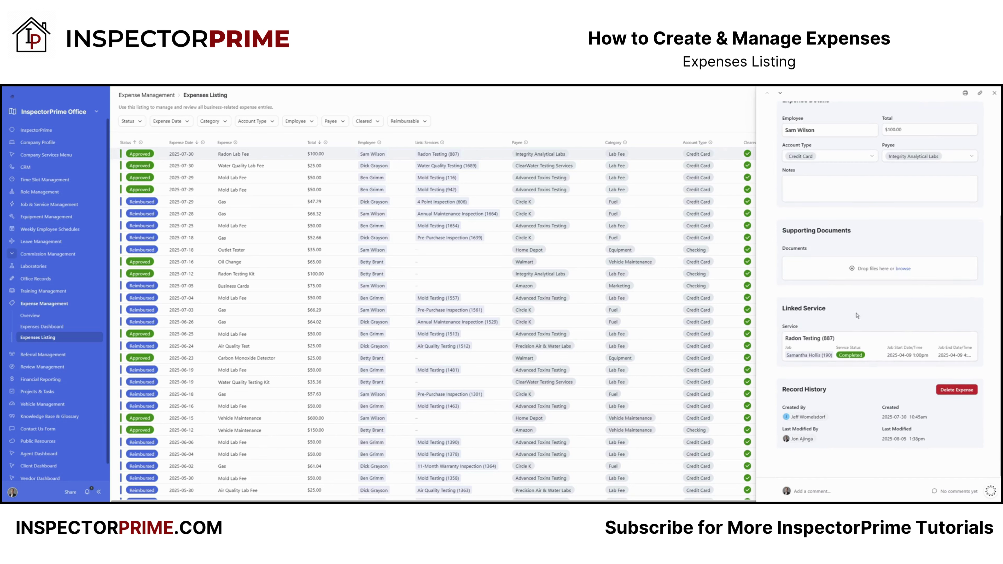
mouse_move(974, 337)
Step: Relink Radon Testing (887) by searching 'radon testing (887)', then close the expense panel
click(977, 332)
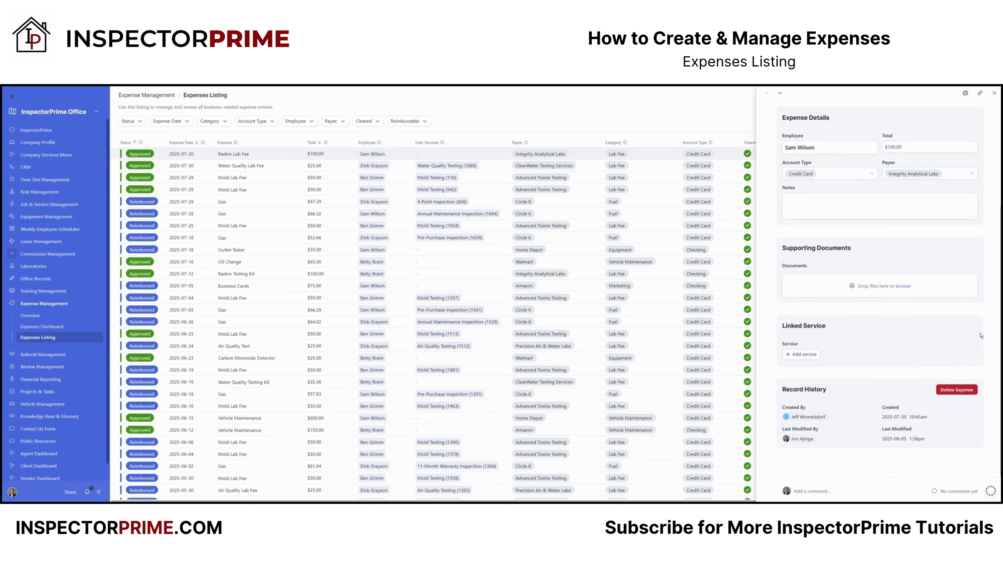
click(805, 354)
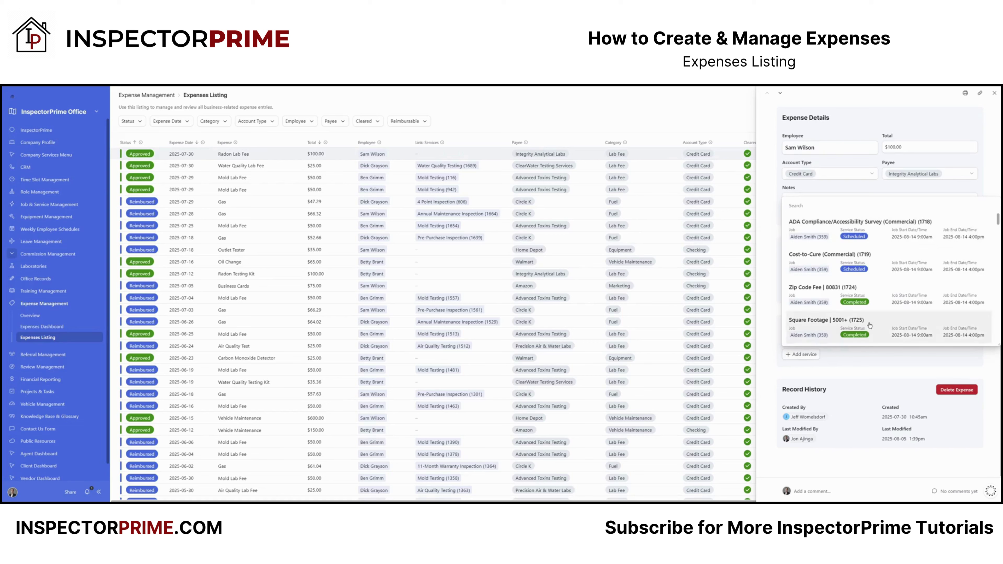
scroll(868, 260, down, 4)
scroll(860, 258, up, 4)
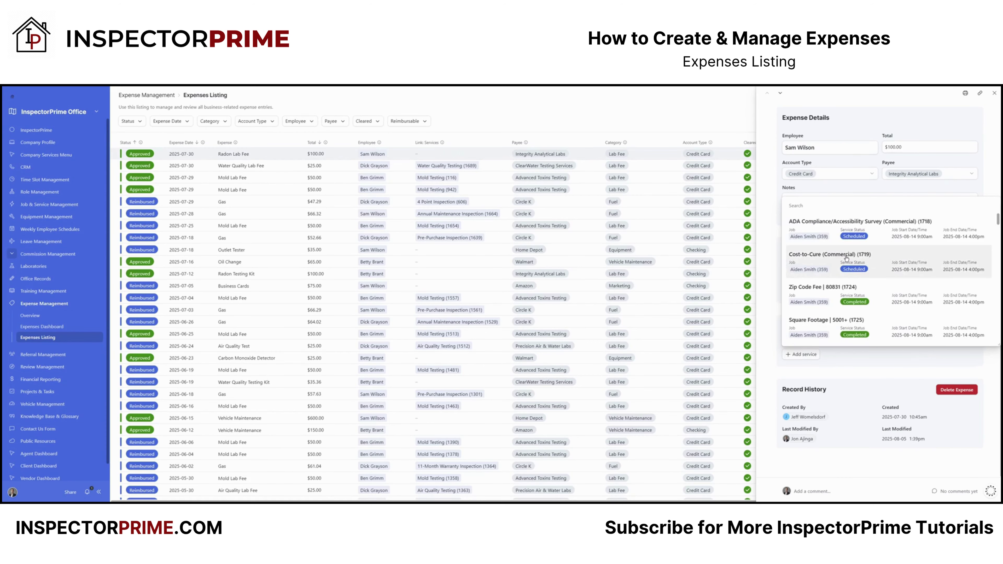
text(ra)
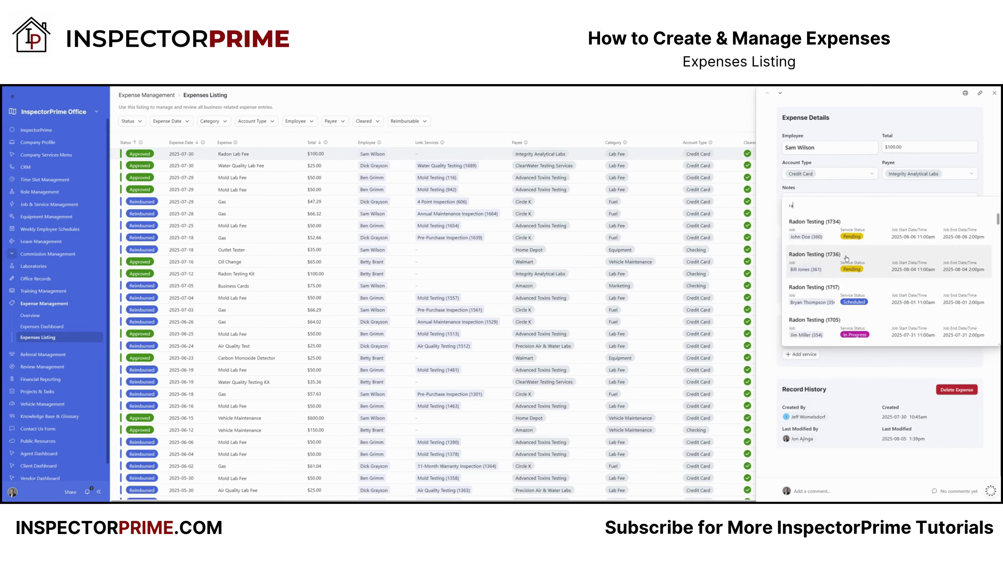
text(don tersting)
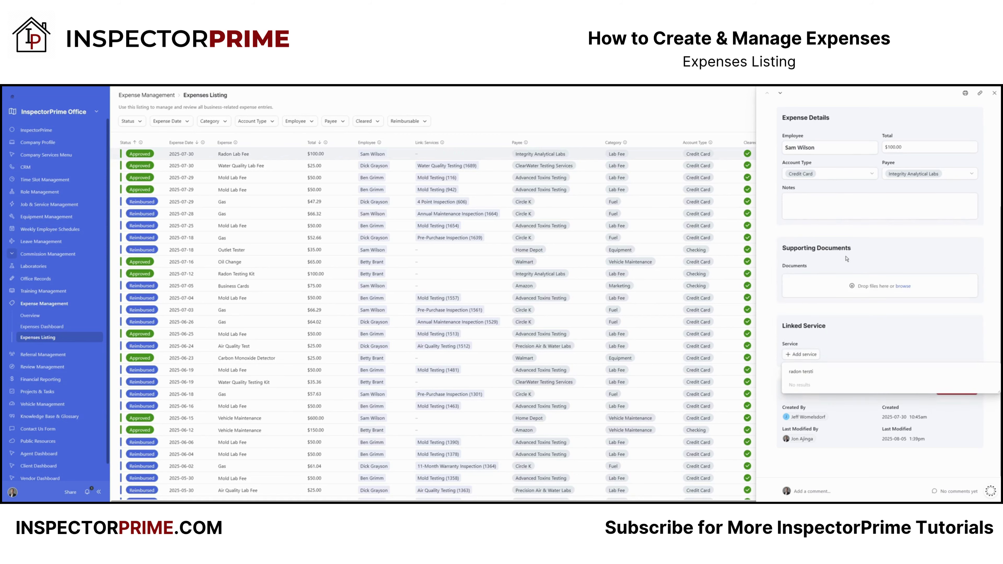
key(BackSpace)
key(BackSpace)
key(BackSpace)
key(BackSpace)
text(sting)
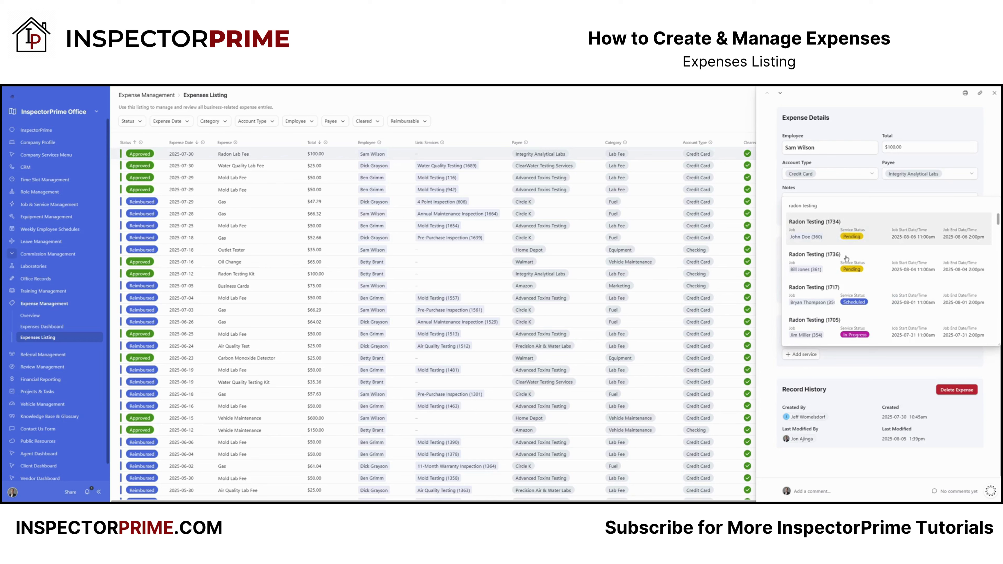
text( 887)
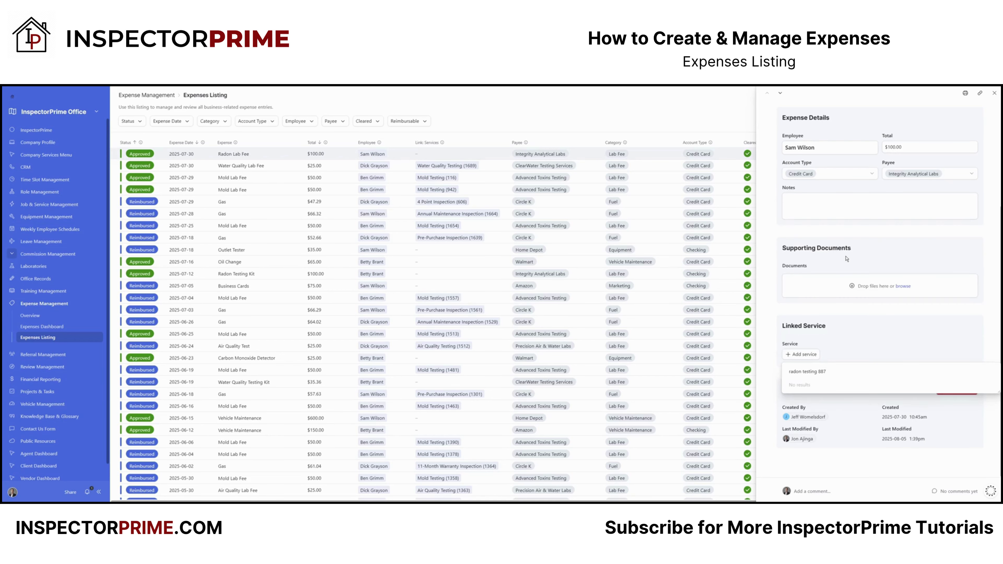
key(BackSpace)
key(BackSpace)
key(BackSpace)
text(()
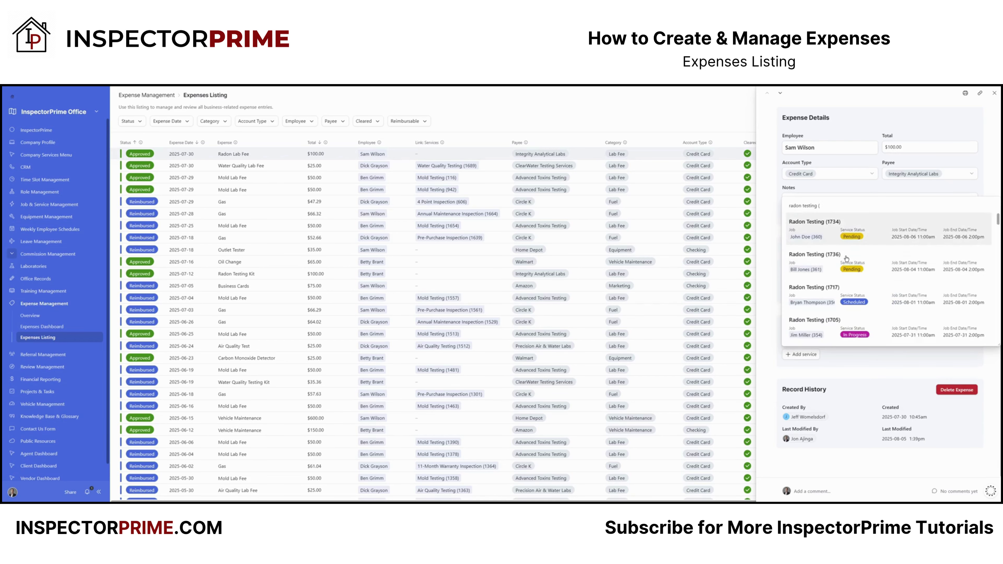
text(887)
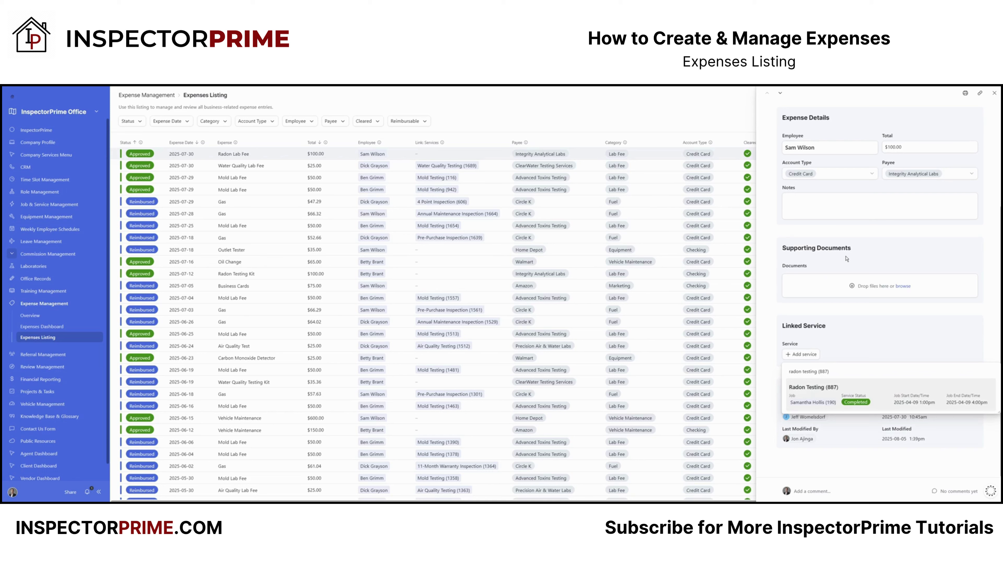
click(858, 404)
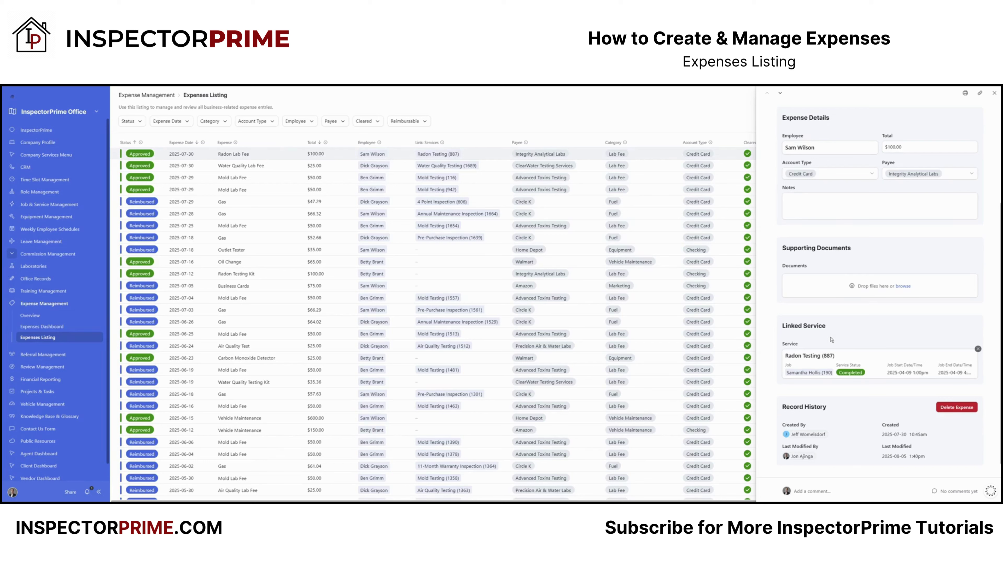
click(993, 95)
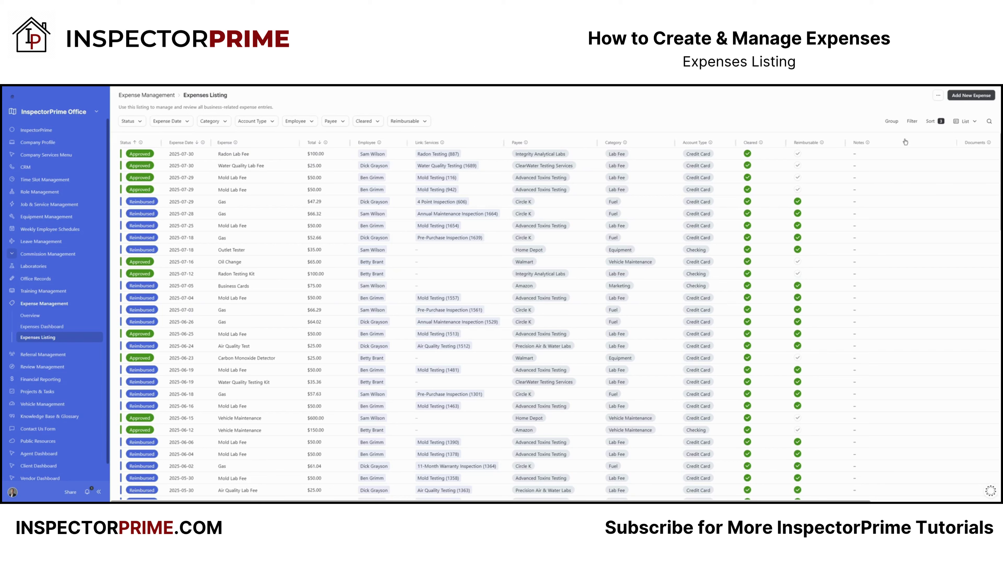
Step: Glance at the listing view choices and the Add New Expense form, closing both unchanged
click(964, 123)
click(820, 119)
click(959, 97)
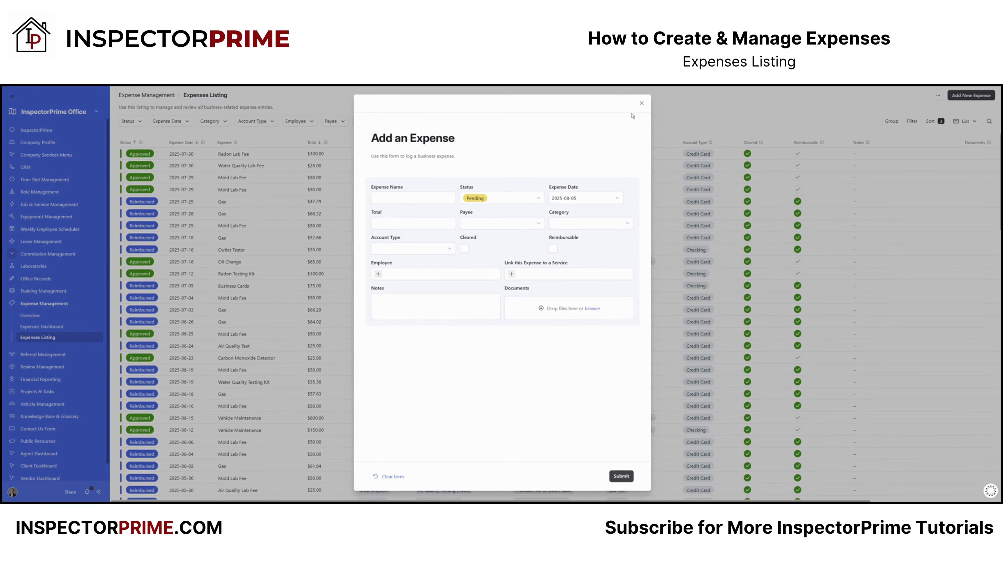
click(641, 103)
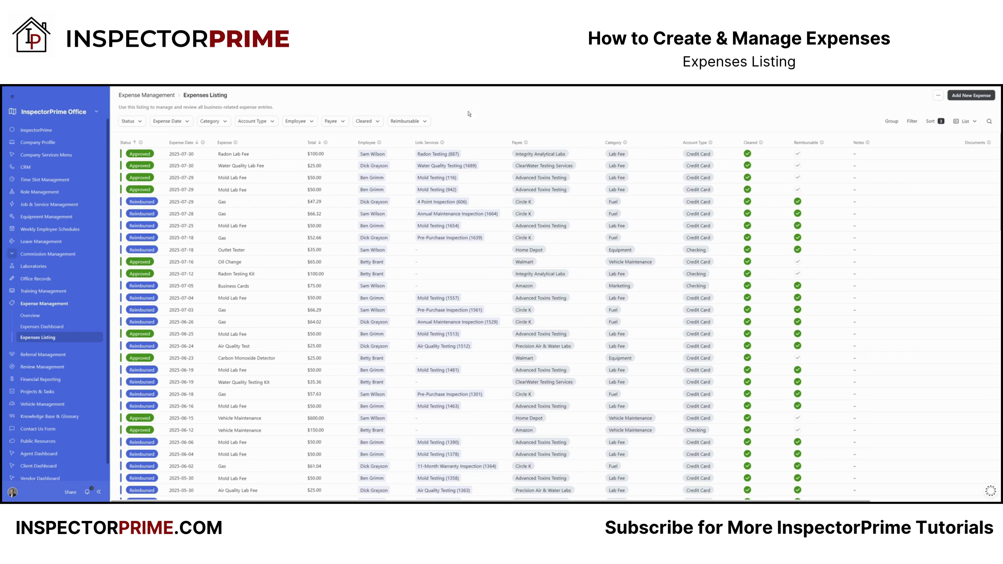
click(970, 123)
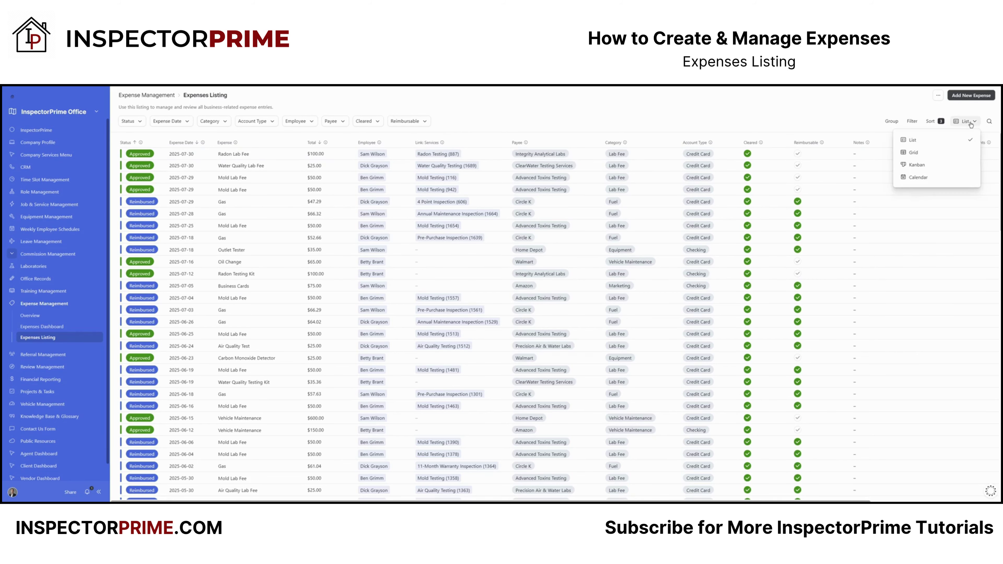
click(927, 158)
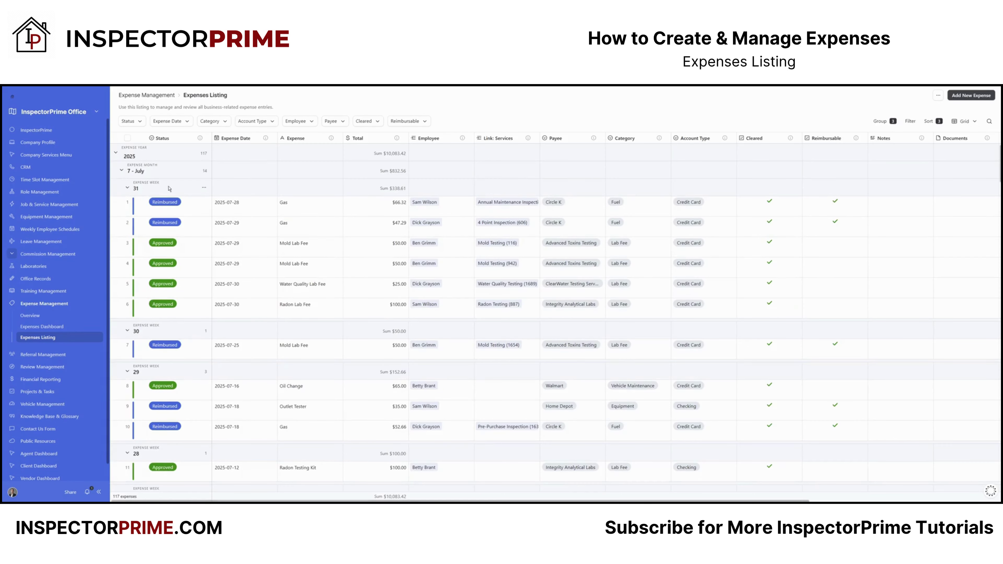
click(964, 121)
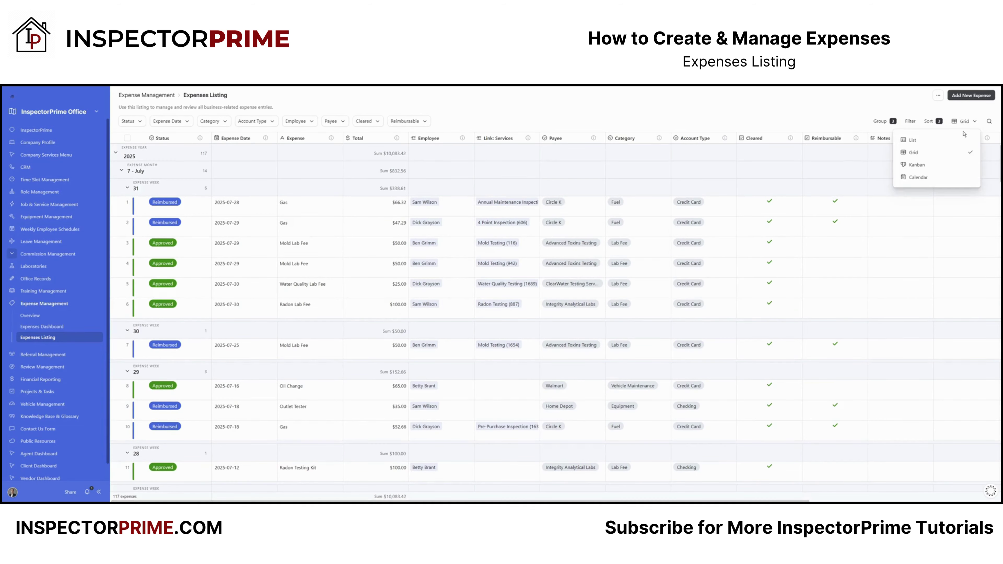
click(917, 165)
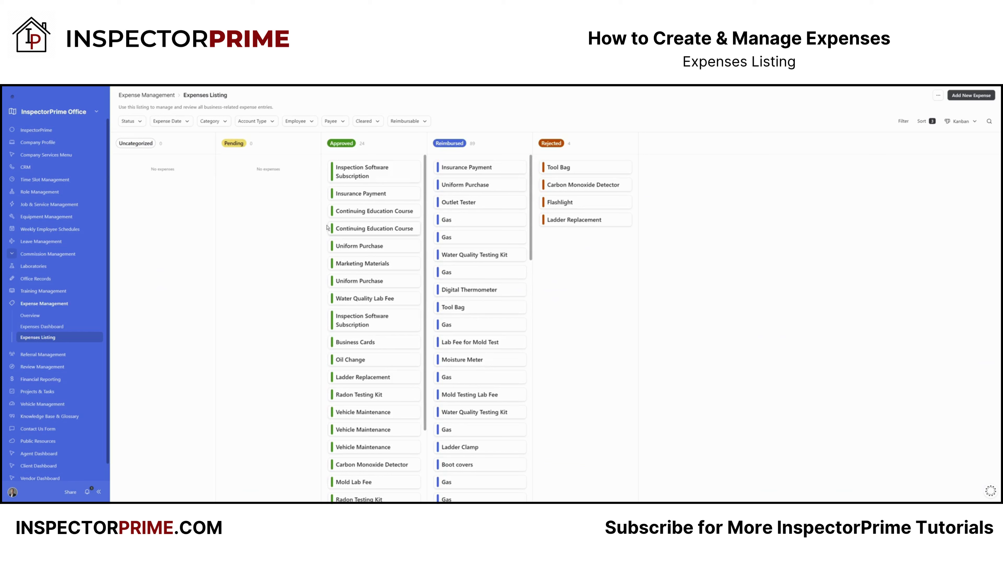
click(961, 121)
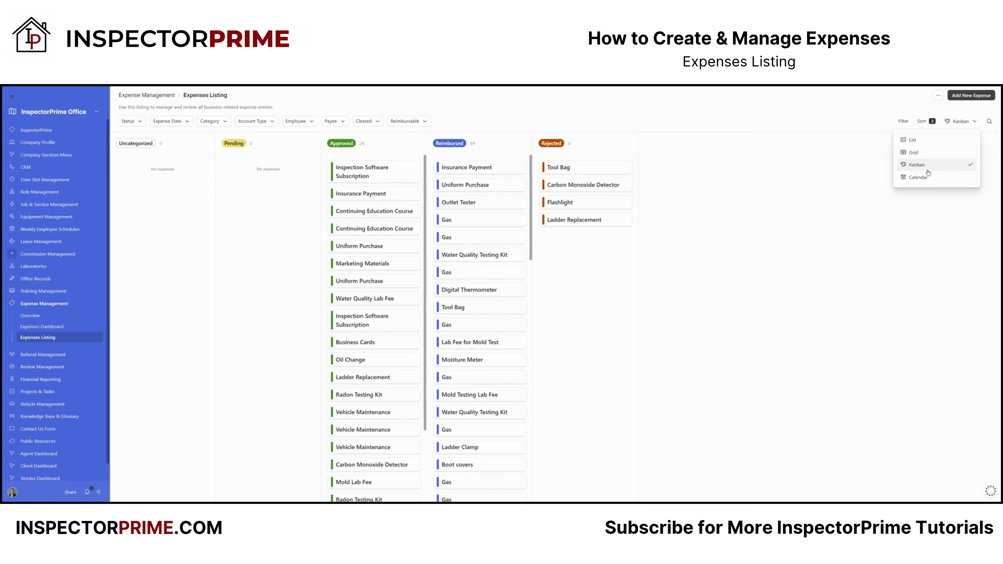
click(920, 177)
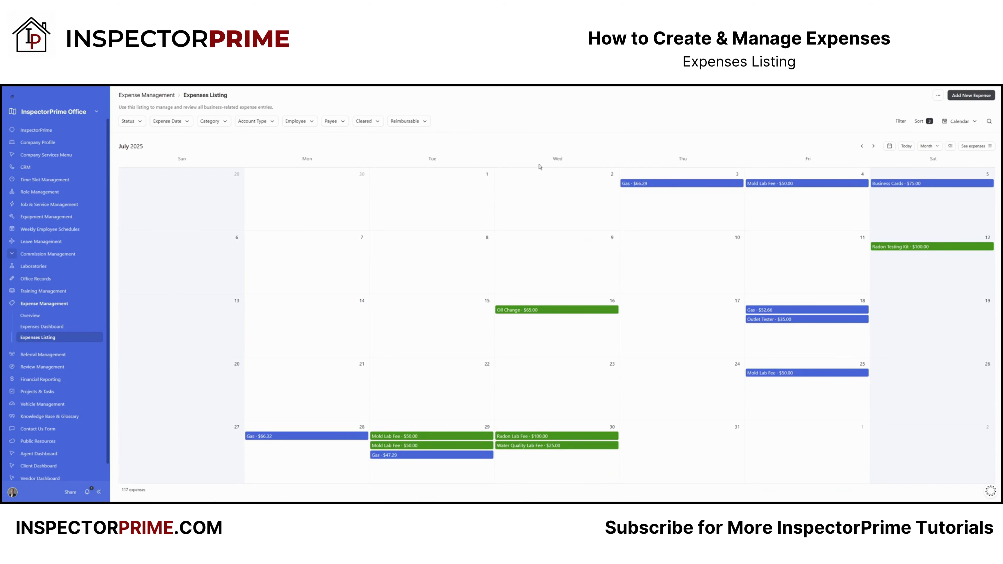
click(960, 121)
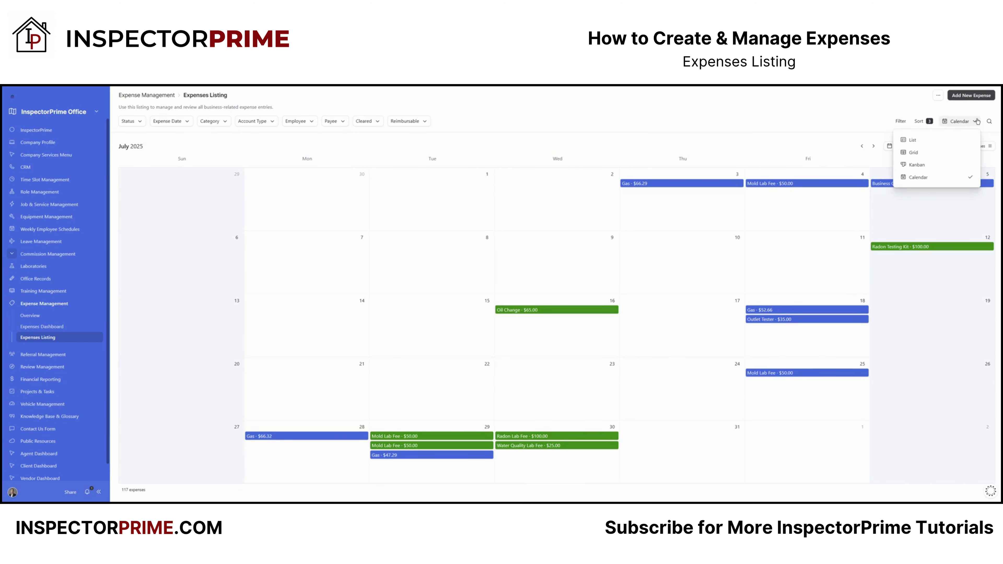
click(924, 141)
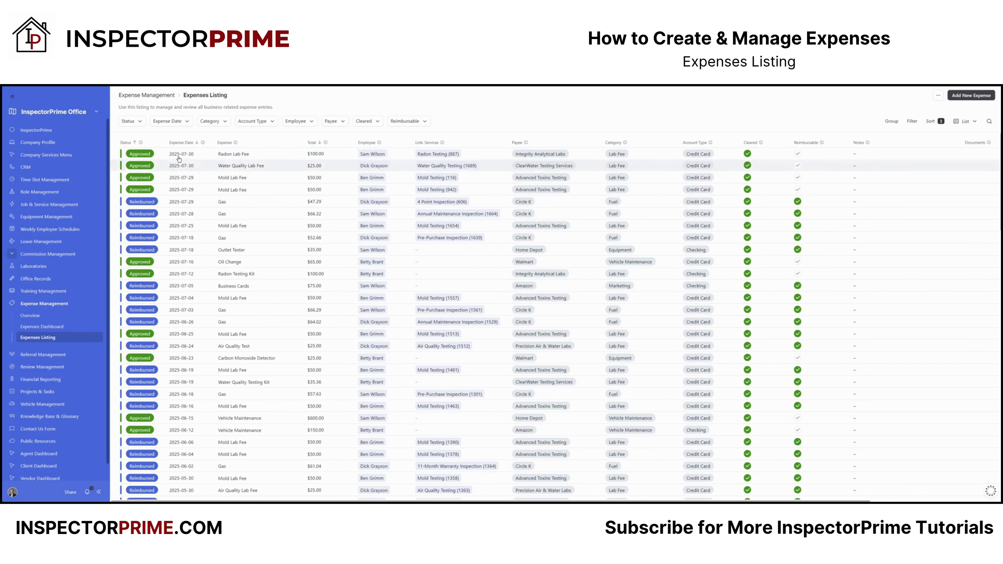
click(164, 158)
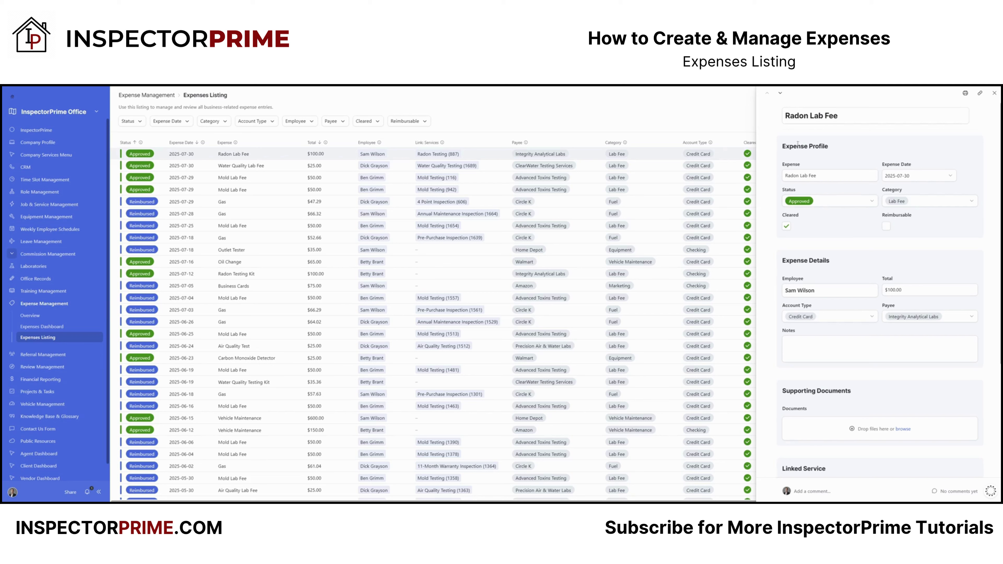
click(825, 177)
click(871, 202)
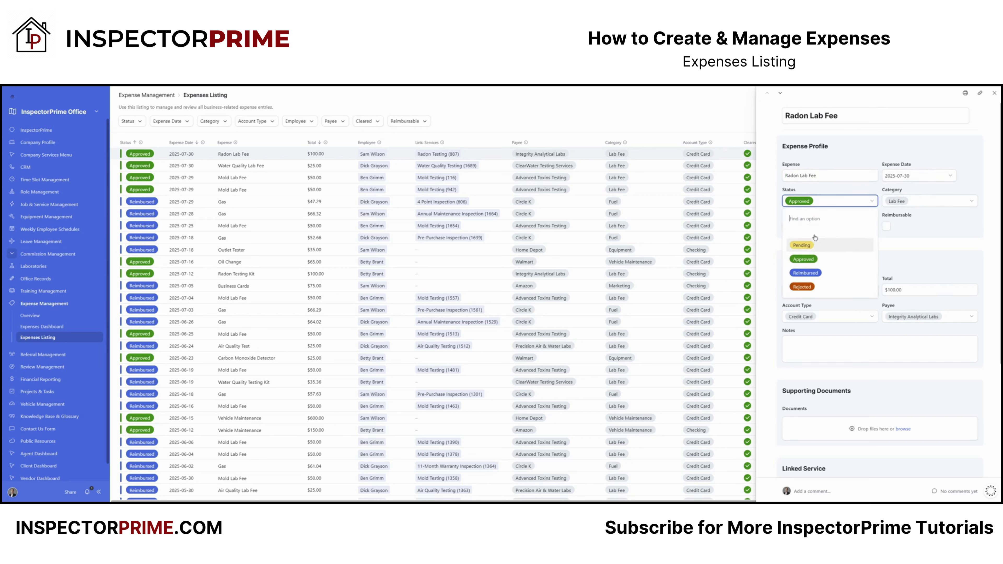
click(937, 225)
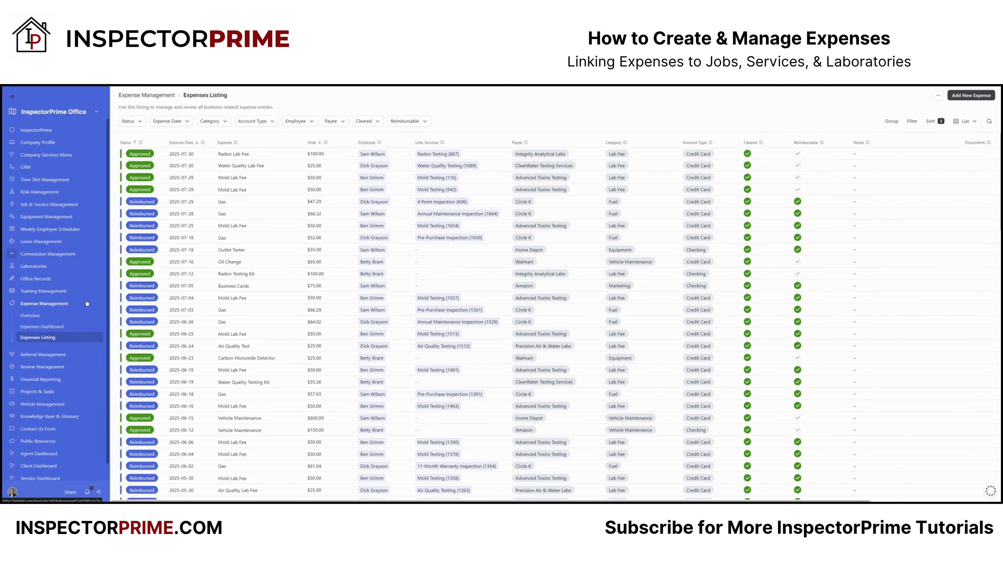
Step: Go to Residential Job & Service Listing, search 'water', and open Water Quality Testing (1689)
click(88, 206)
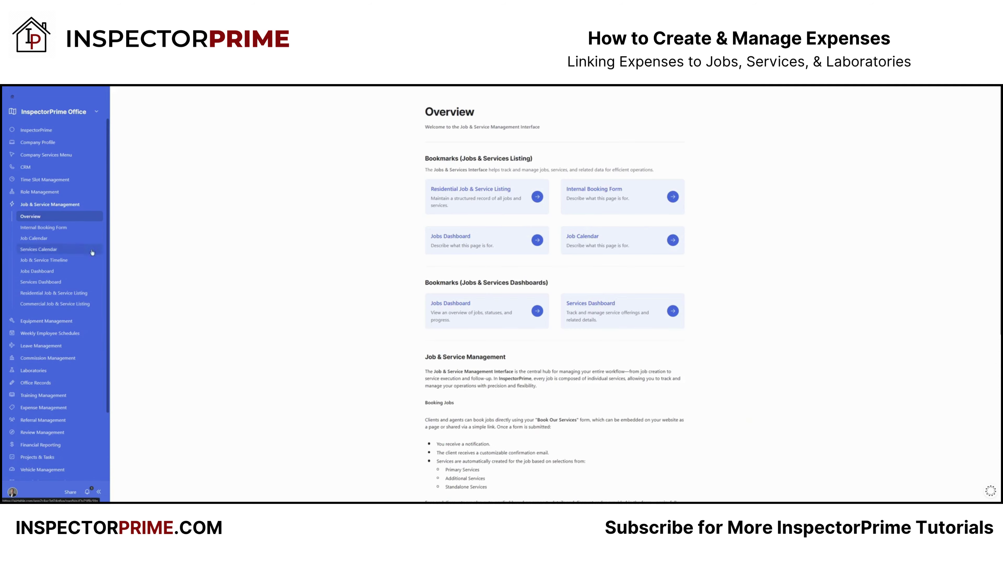
click(99, 297)
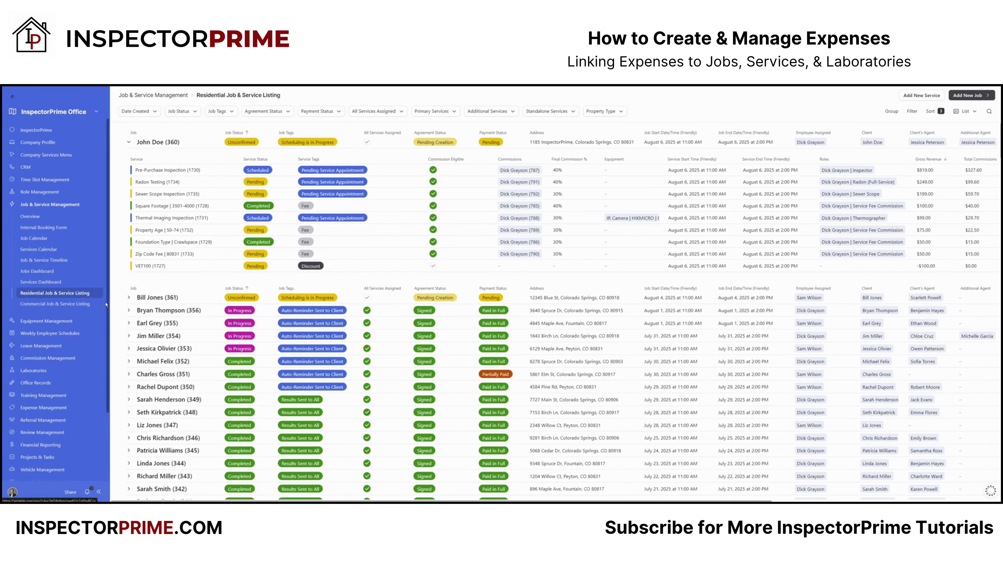
click(989, 112)
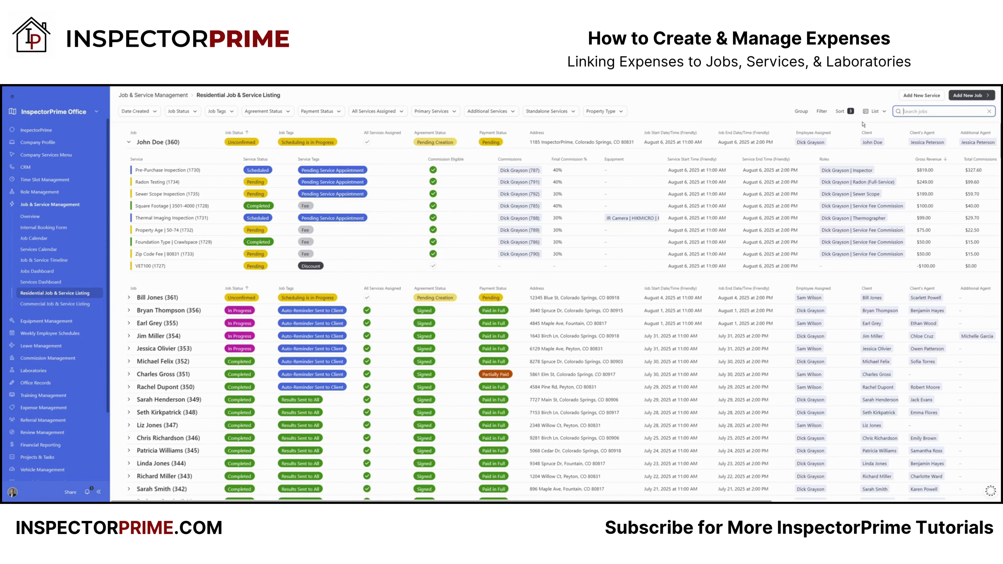
text(water)
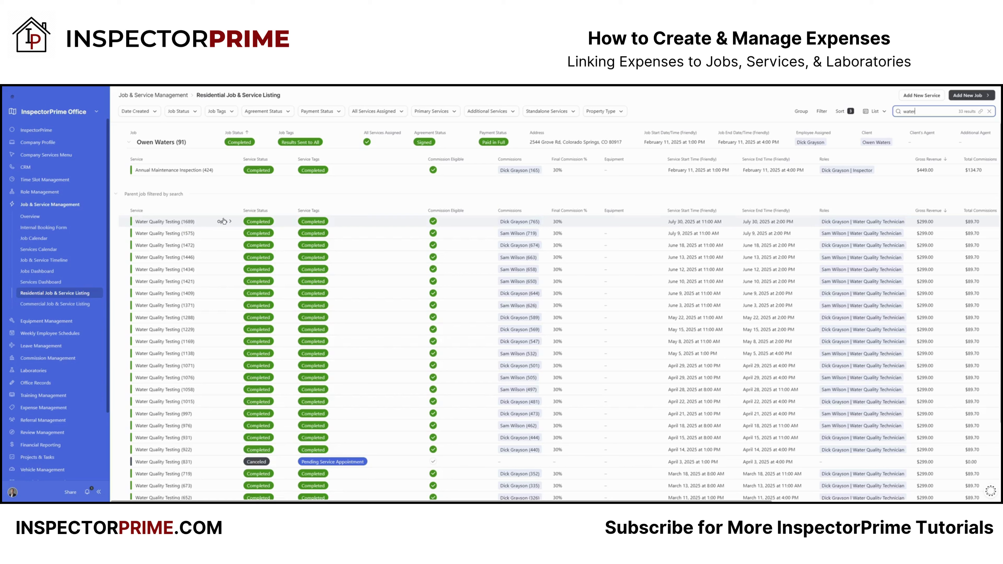
click(193, 223)
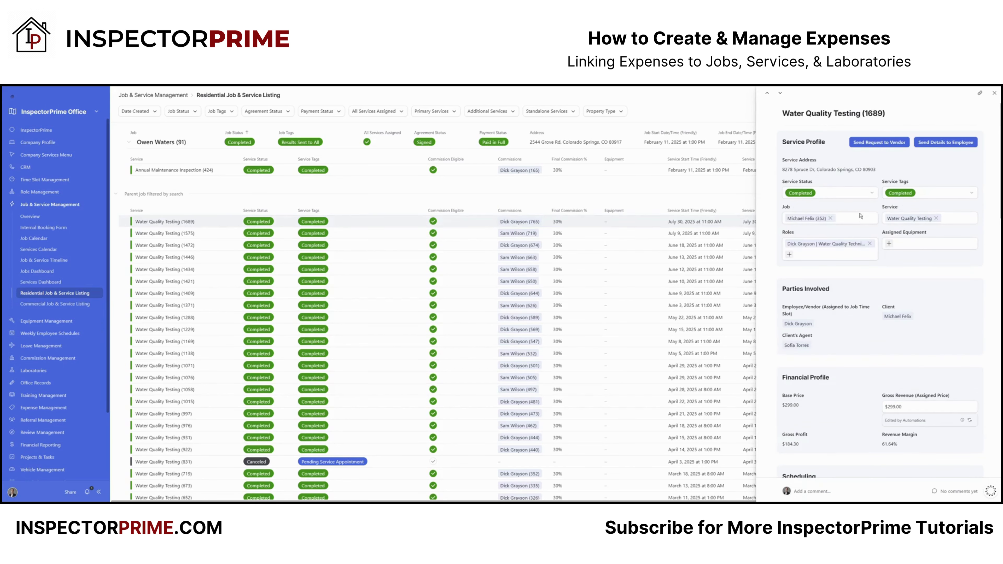